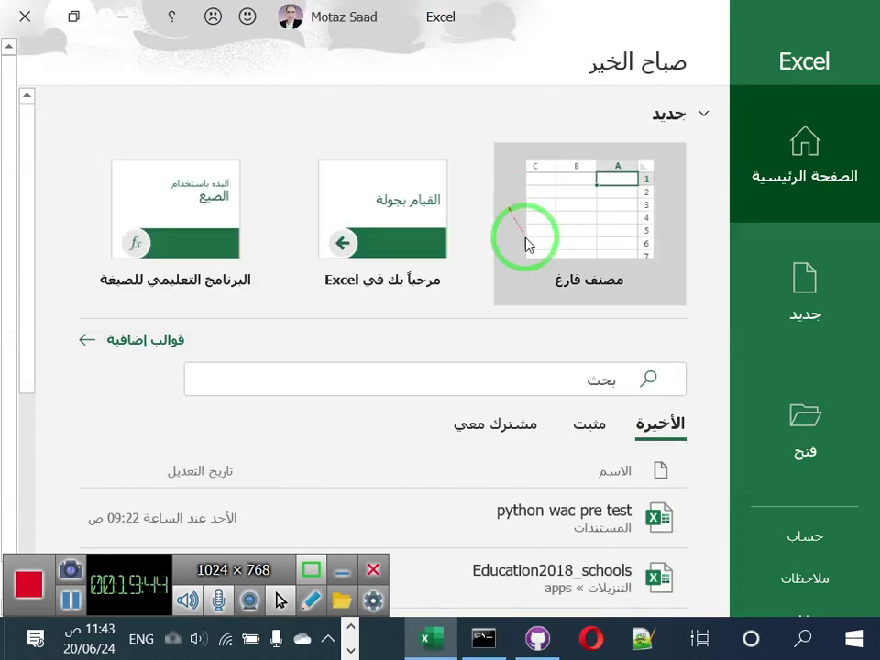
- Create a blank workbook and enter the header "actual price" in cell A1
click(525, 242)
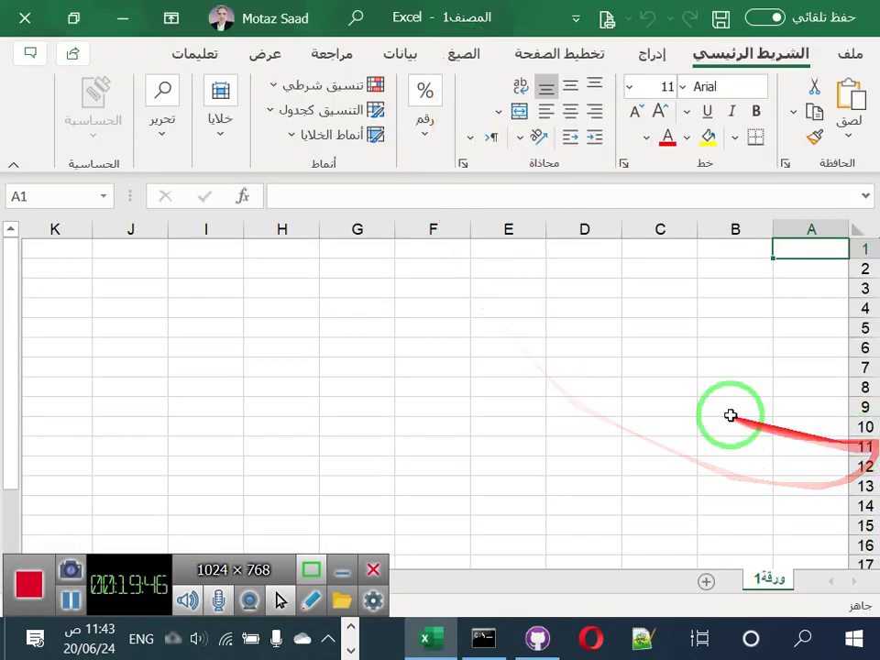
text(pr)
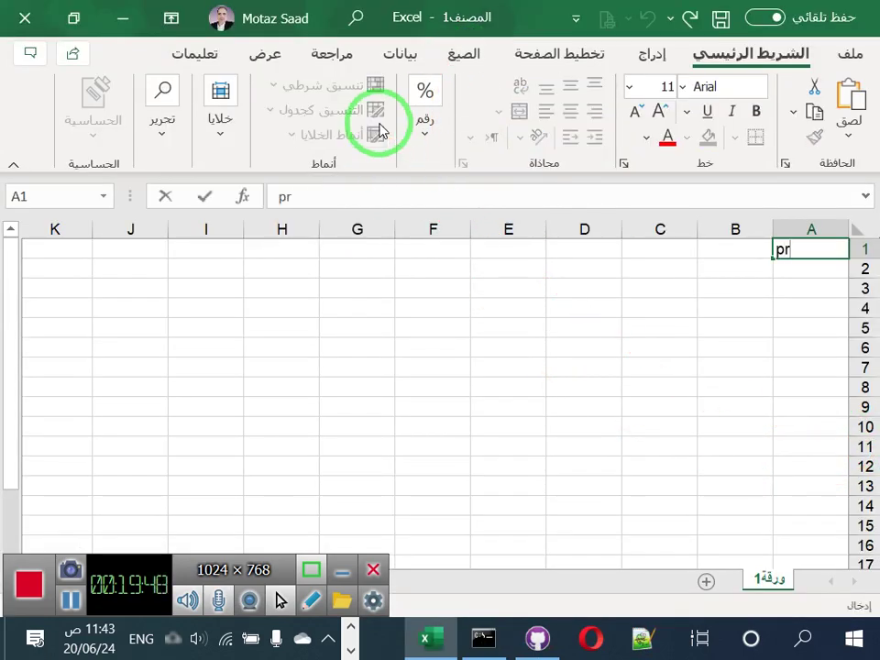
key(BackSpace)
key(BackSpace)
text(actual )
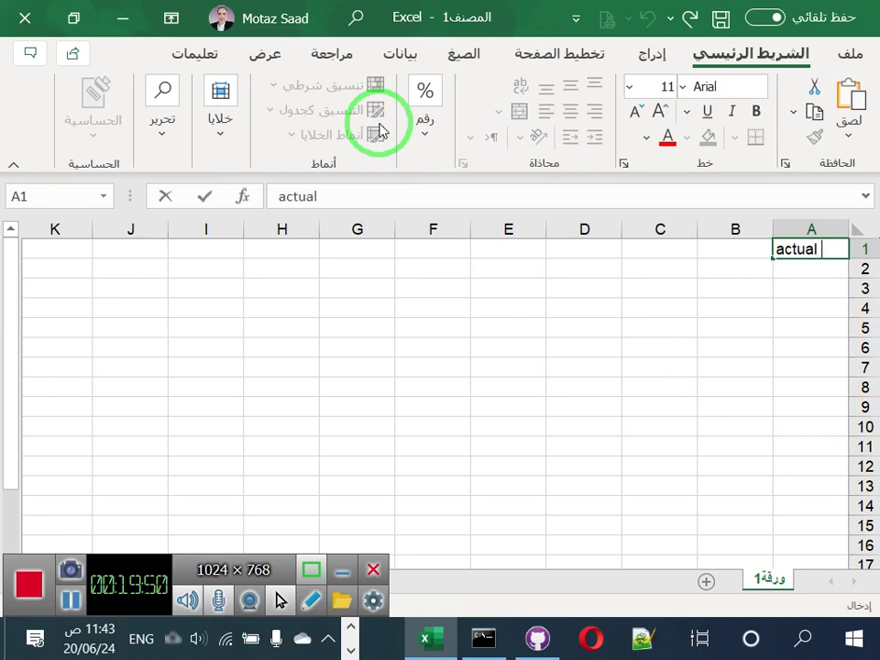
text(price)
key(Tab)
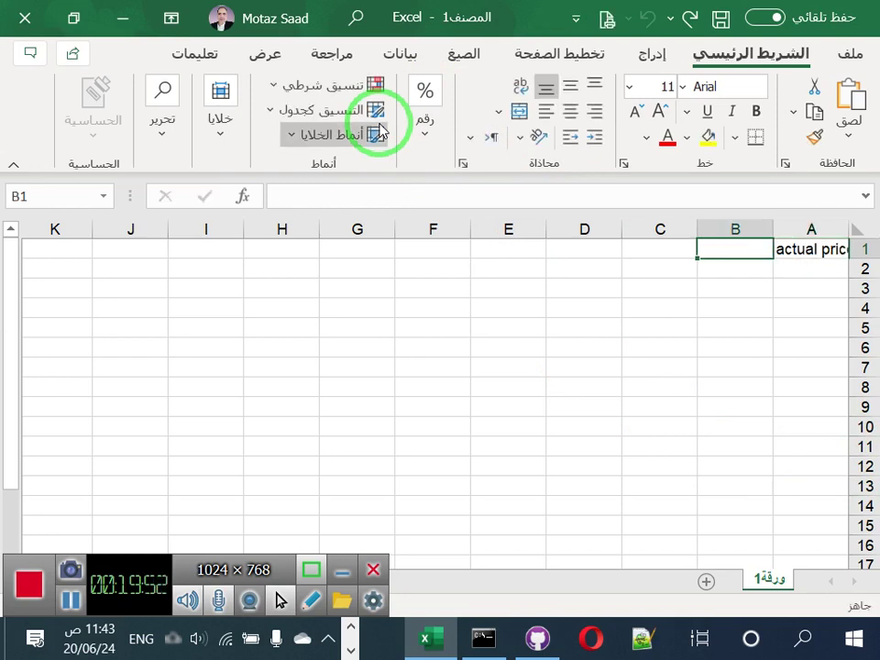
- Enter the header "predicted price" in B1 and fit the widths of columns A and B to their contents
text(predictee)
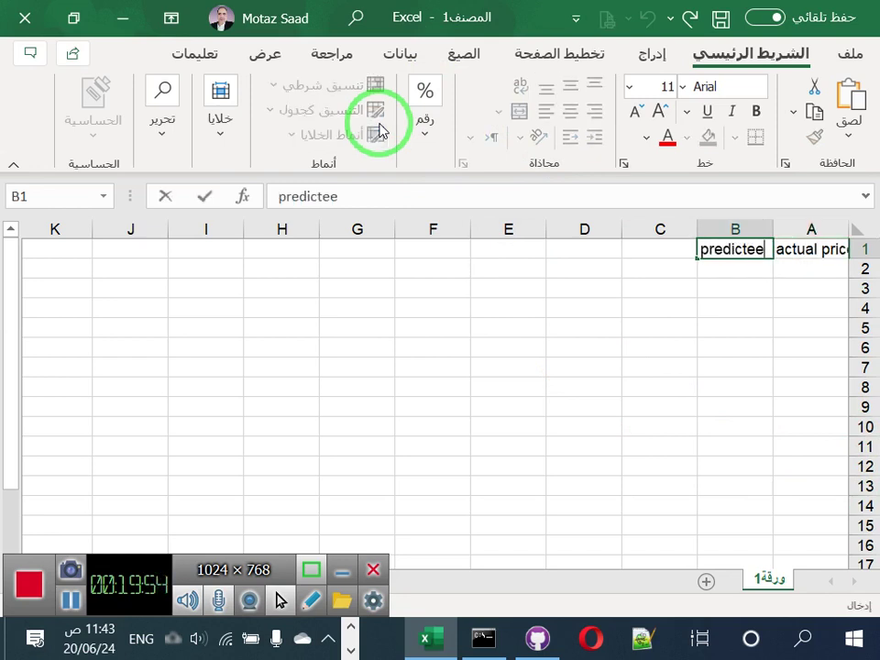
text(d pric)
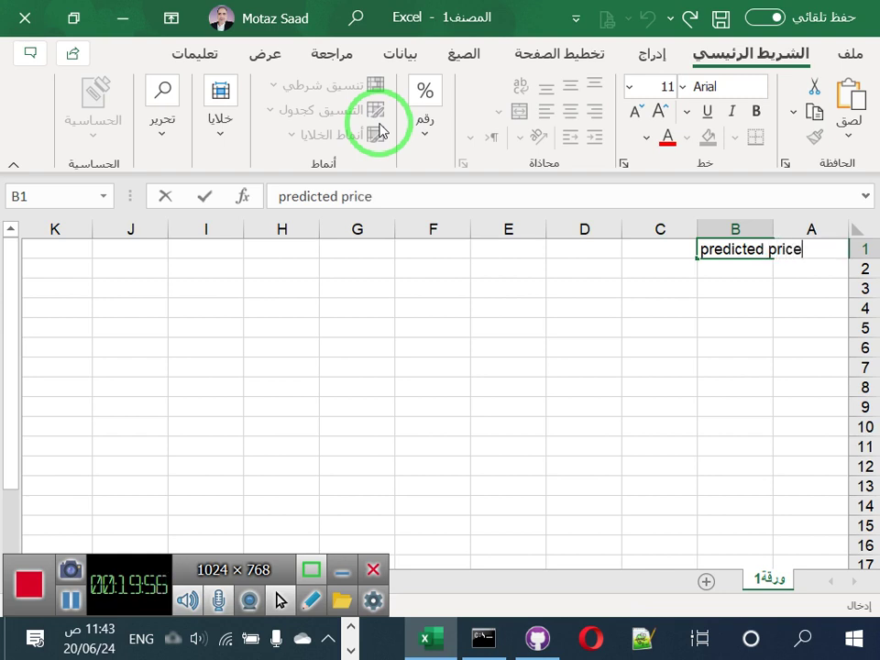
text(e)
key(Return)
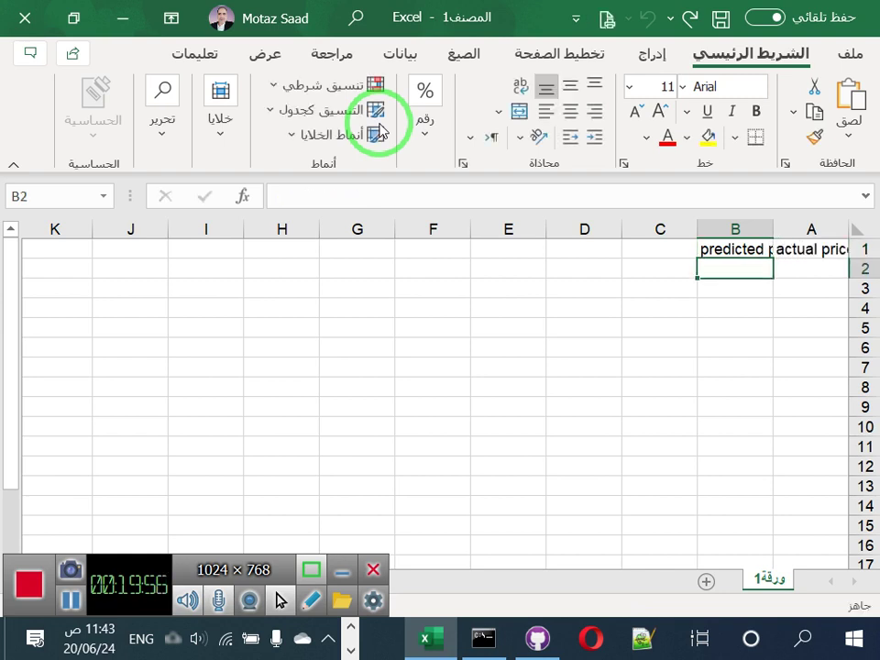
double_click(769, 228)
double_click(689, 226)
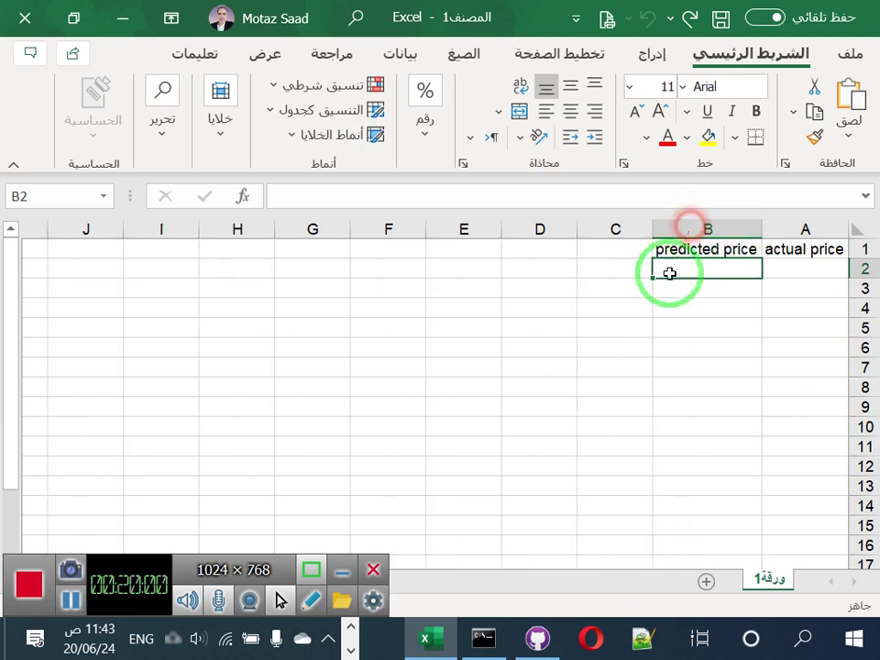
- Enter the header "error" in cell C1
click(629, 322)
click(596, 250)
text(error)
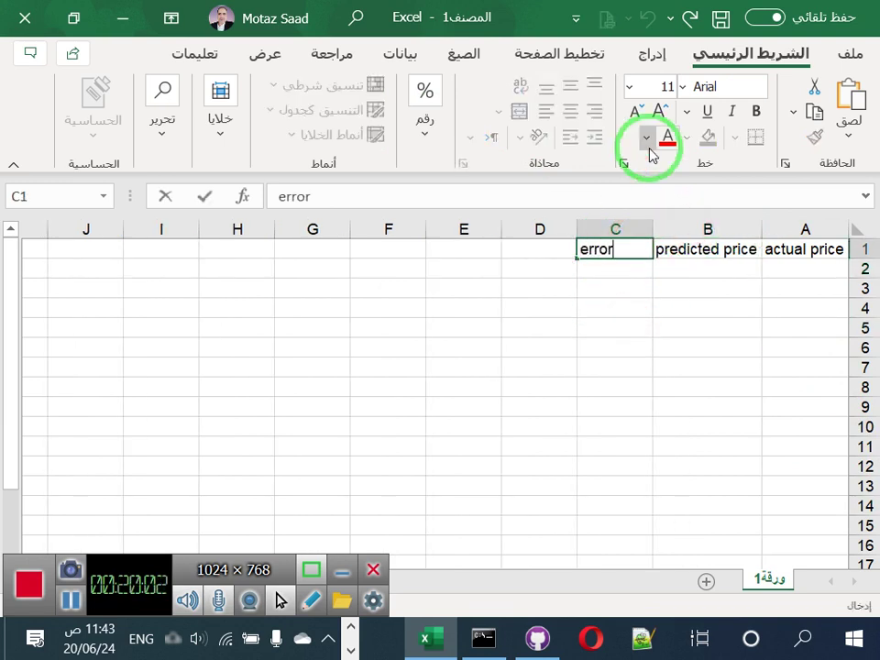
key(Return)
key(Up)
key(Down)
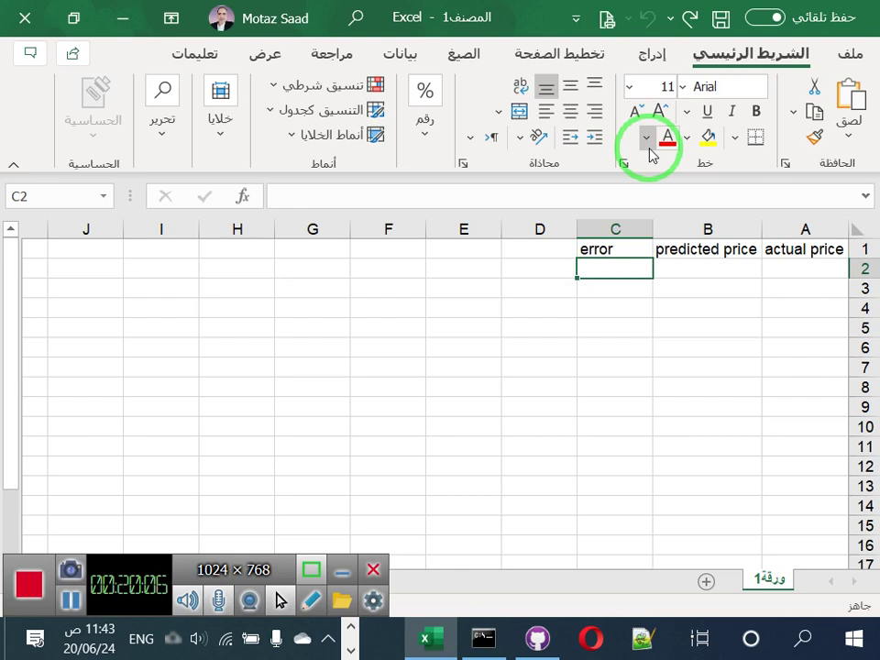
- Fill row 2 with an actual price of 13 and a predicted price of 12
key(Home)
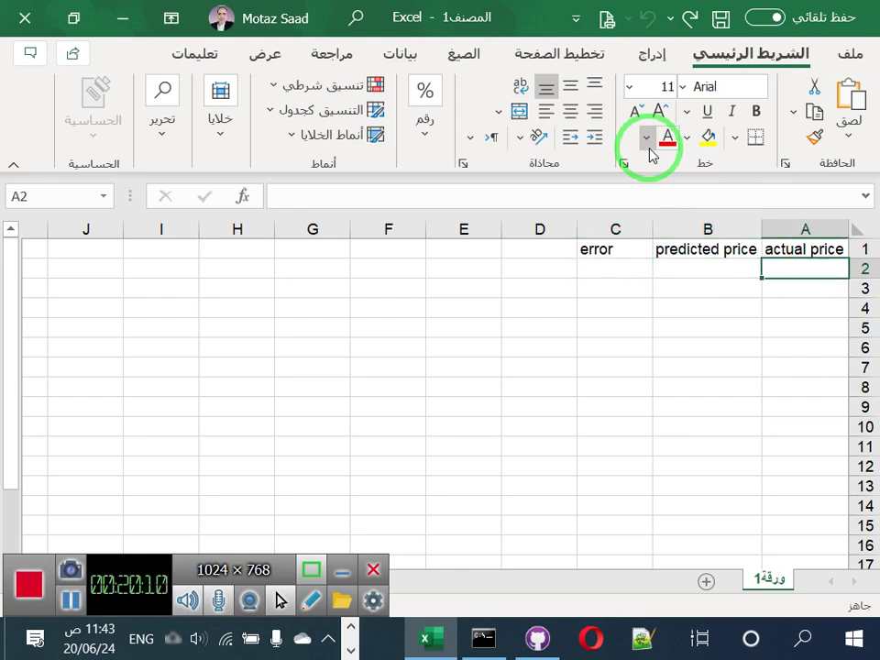
text(13)
key(Tab)
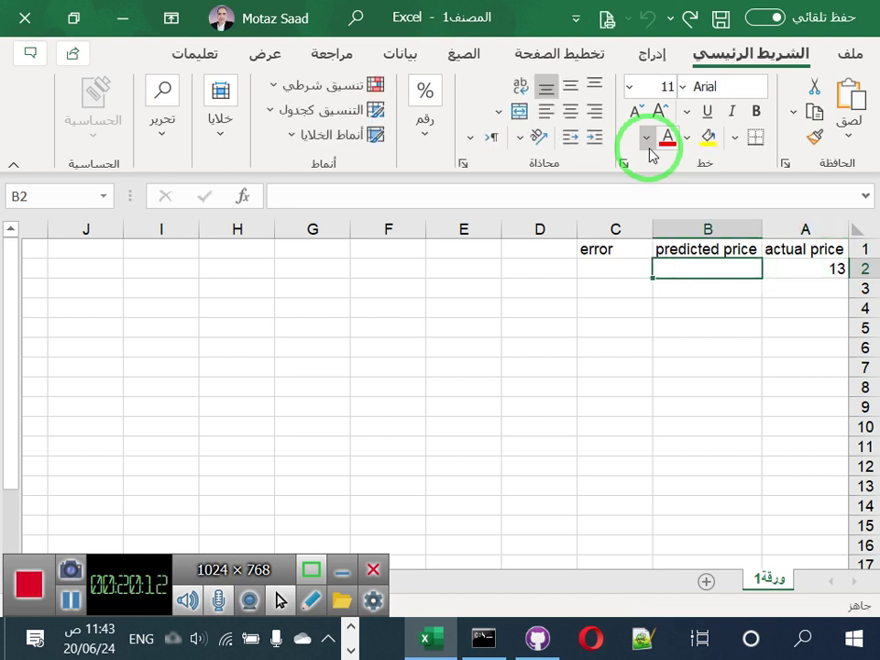
text(12)
key(shift+Tab)
key(Return)
- Enter actual and predicted prices of 120 and 120 in row 3, and 76 and 70 in row 4
text(1)
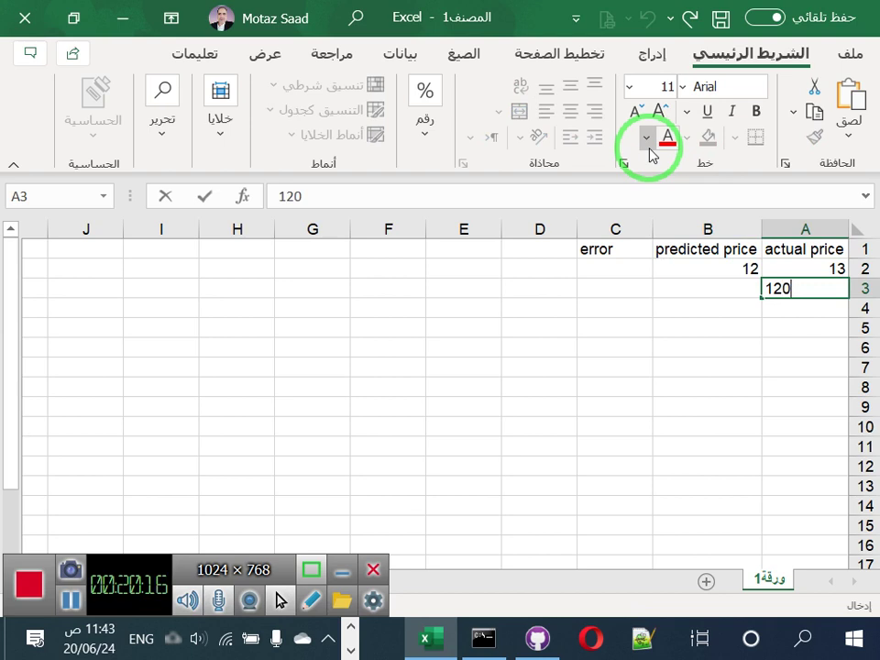
key(Tab)
text(120)
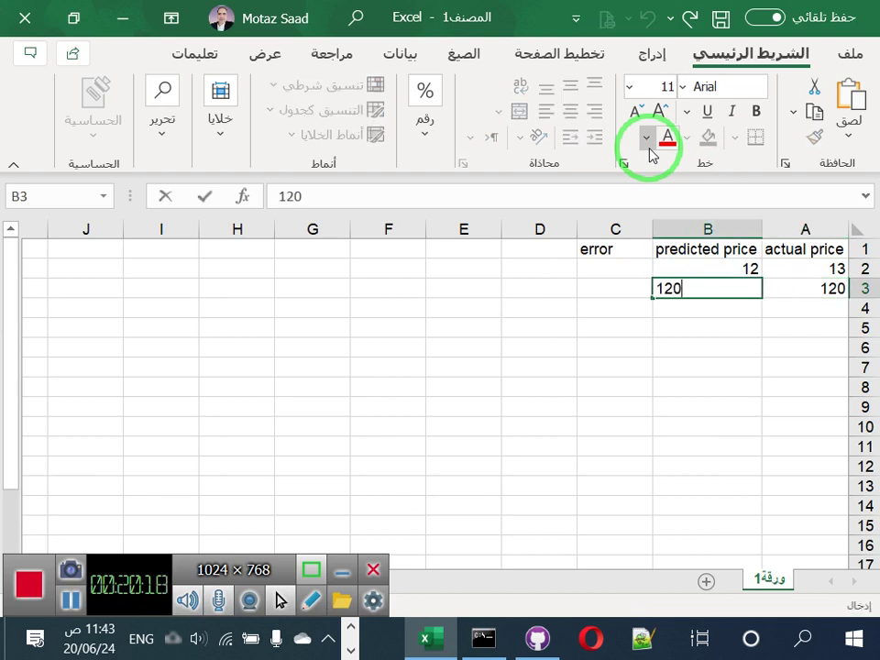
key(Return)
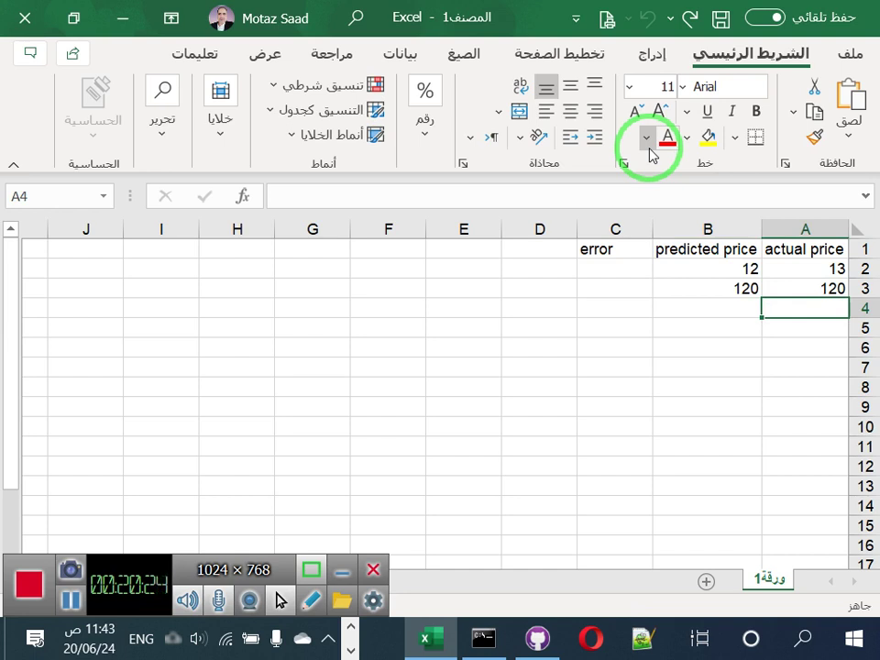
text(76)
key(Tab)
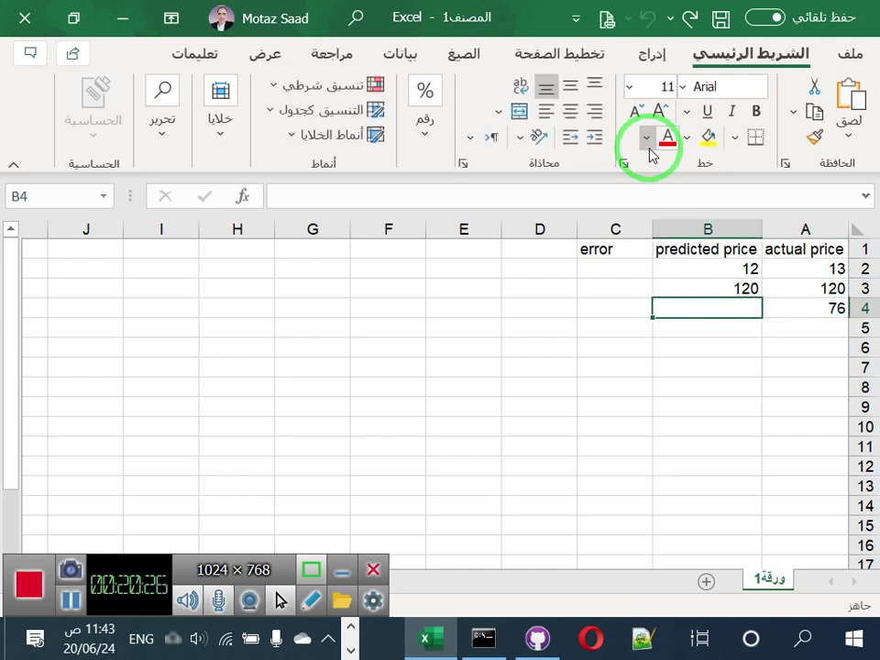
text(70)
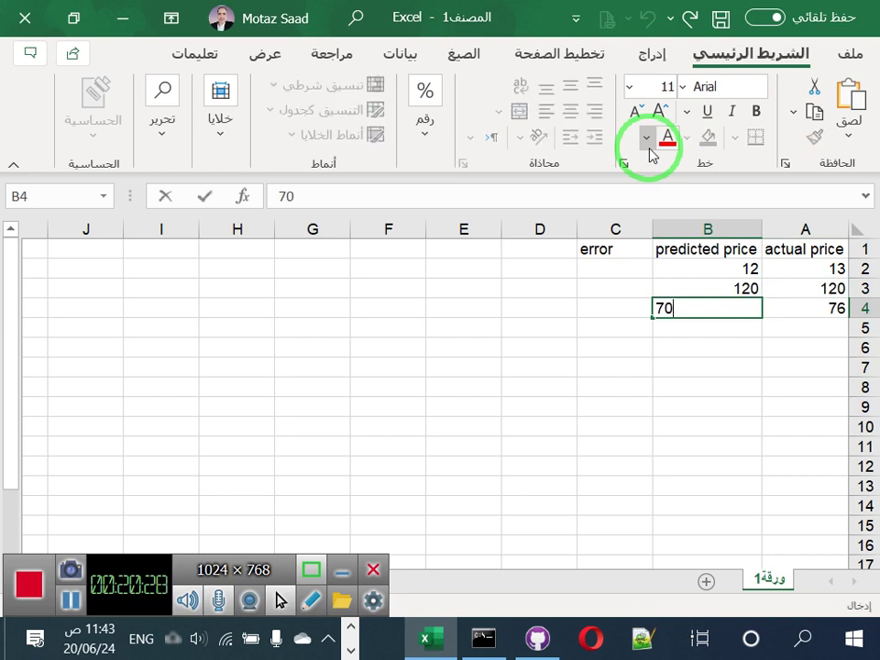
key(Tab)
- Calculate the first row's error in C2 with the formula =A2-B2
key(Up)
key(Up)
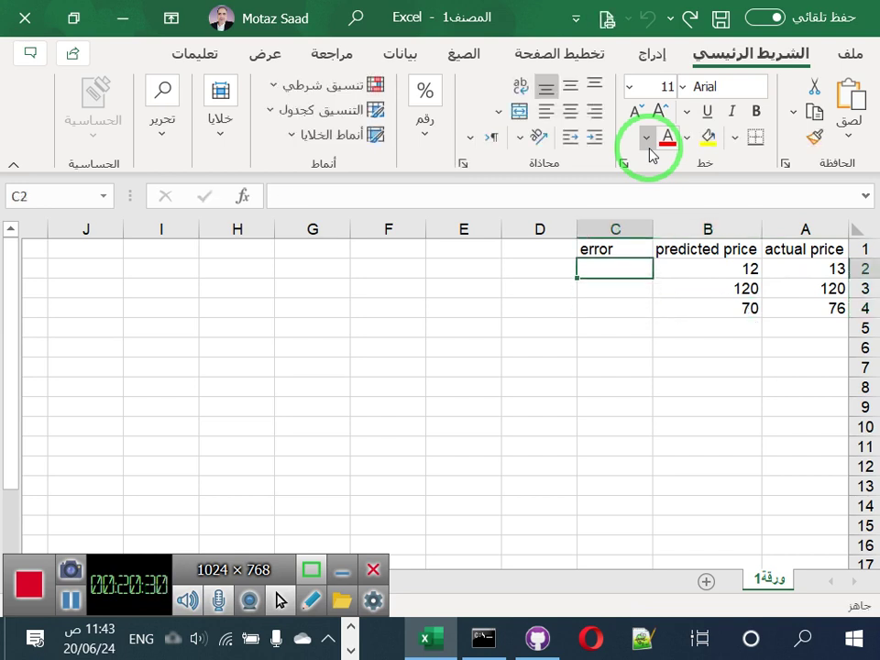
text(=)
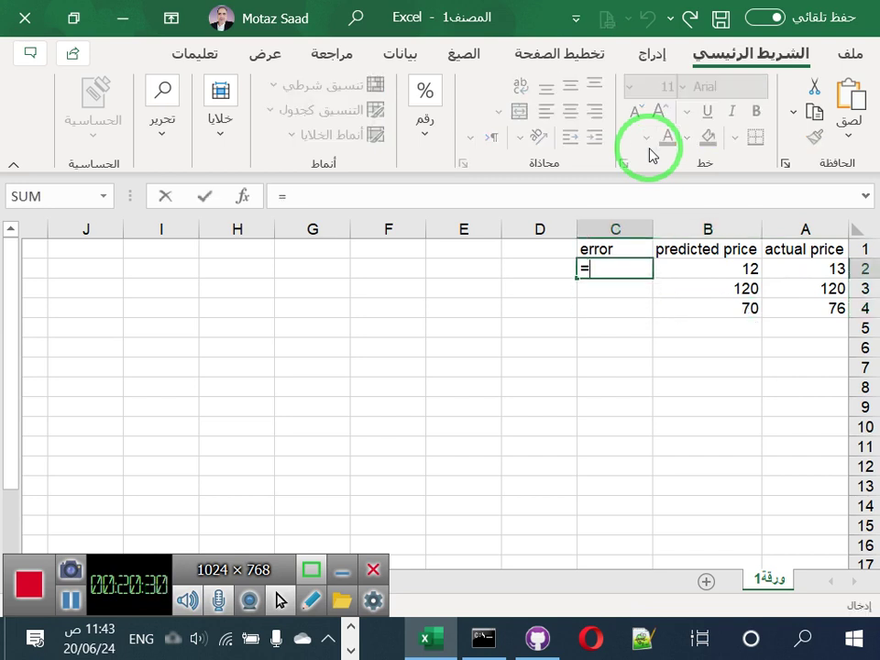
click(785, 271)
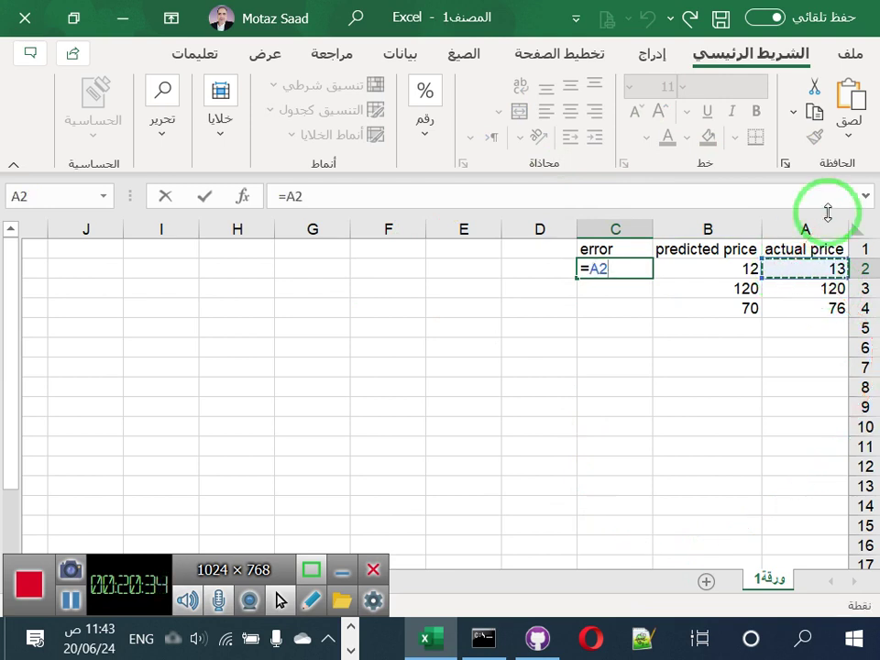
text(-)
drag(779, 218, 690, 296)
click(707, 268)
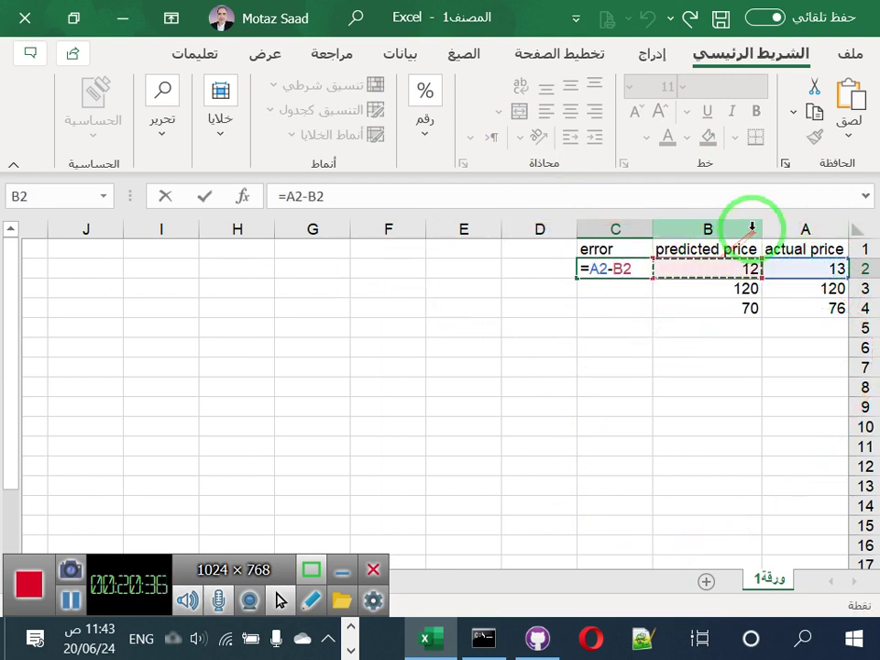
key(Return)
- Copy the error formula from C2 down to C4 and check the filled cells
click(621, 251)
click(586, 273)
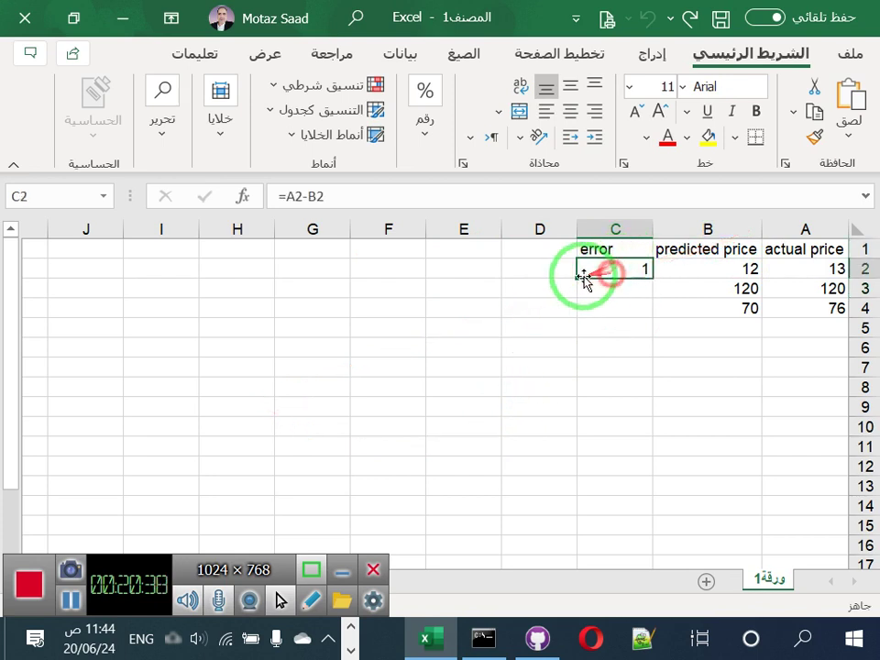
drag(576, 277, 570, 312)
click(447, 328)
click(567, 269)
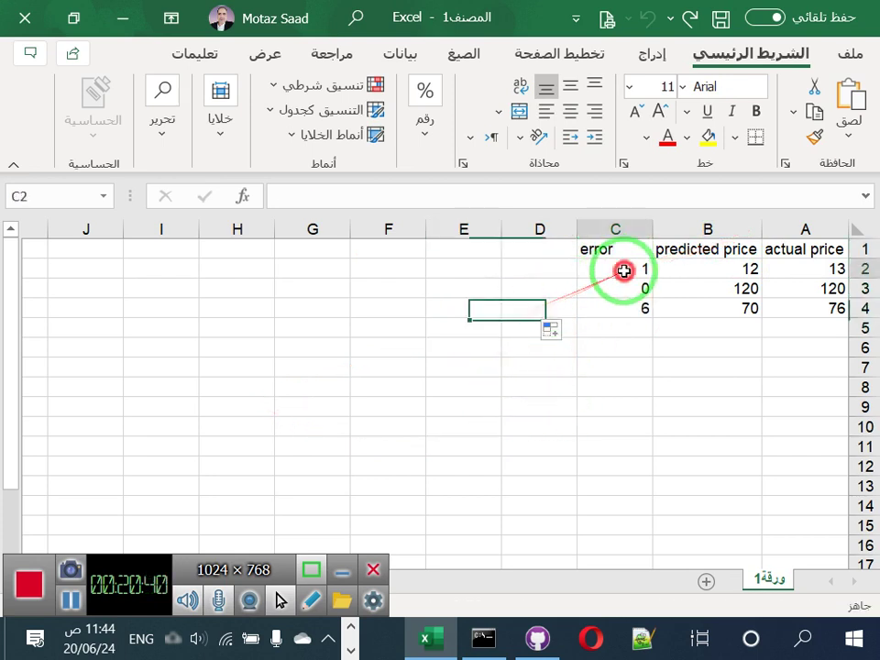
click(629, 296)
click(631, 312)
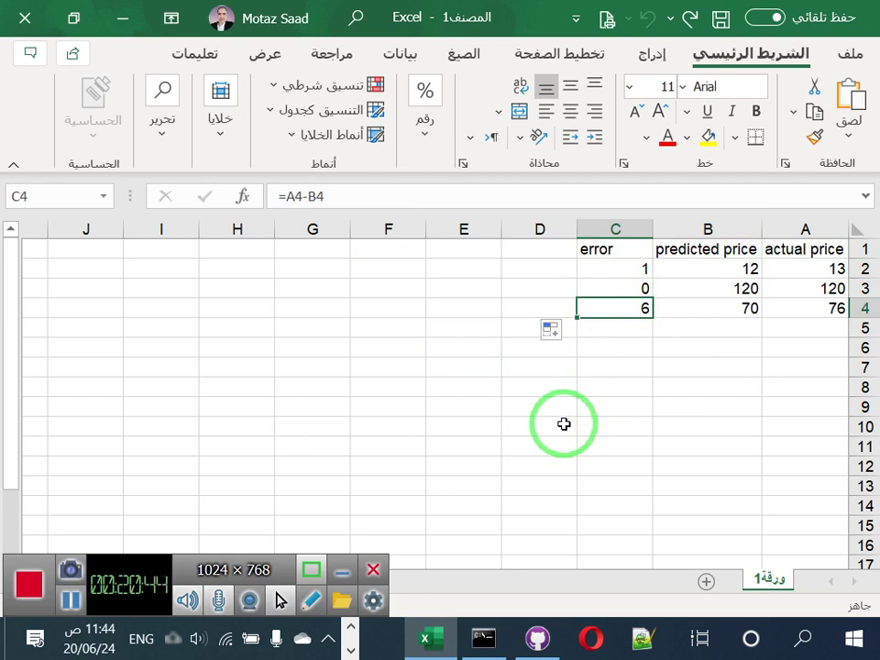
- Enter the header "Abs" in cell D1
click(539, 250)
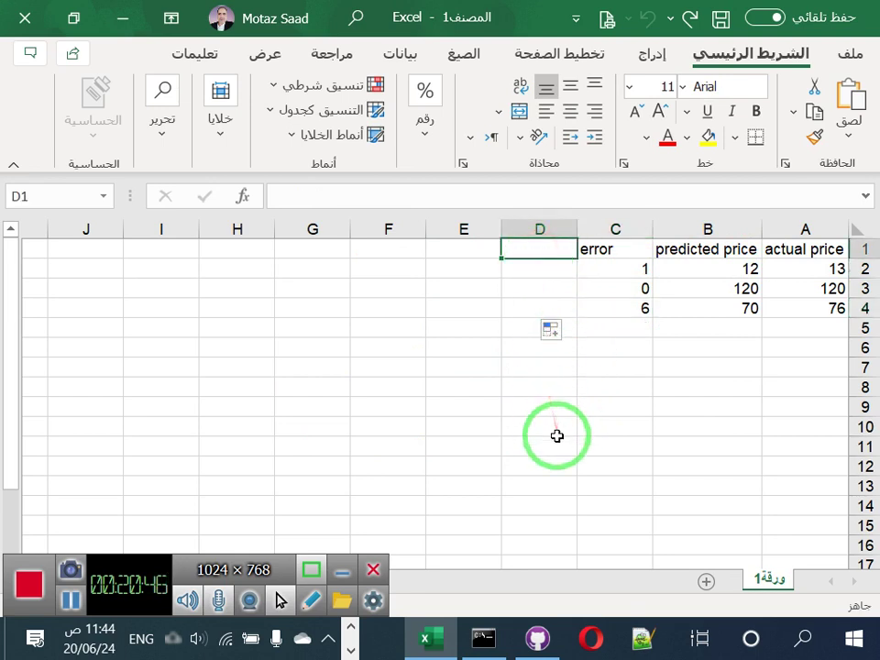
text(A)
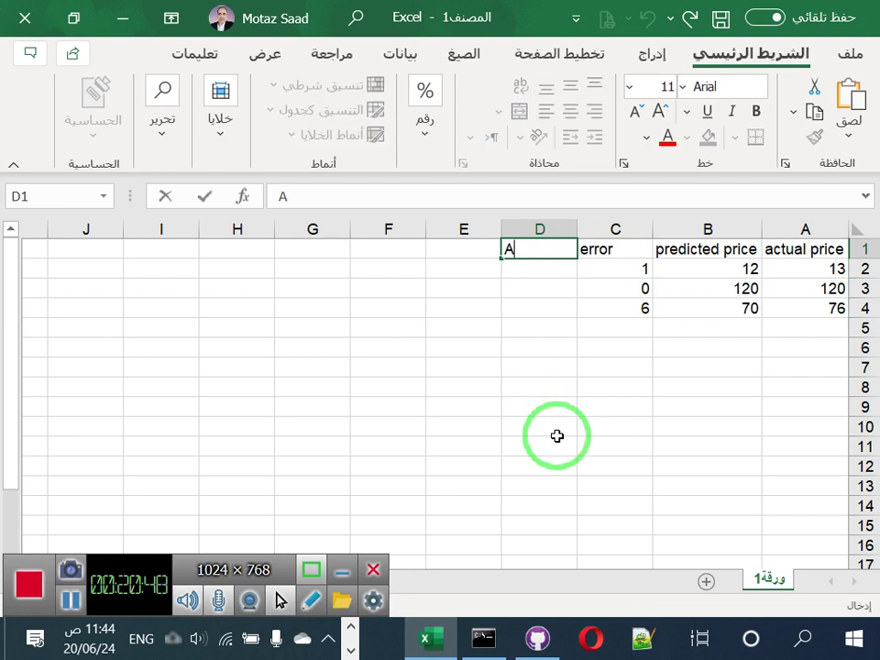
text(bs)
key(Return)
- Add a data row in row 5 with an actual price of 12 and a predicted price of 124
key(Up)
key(Right)
key(Down)
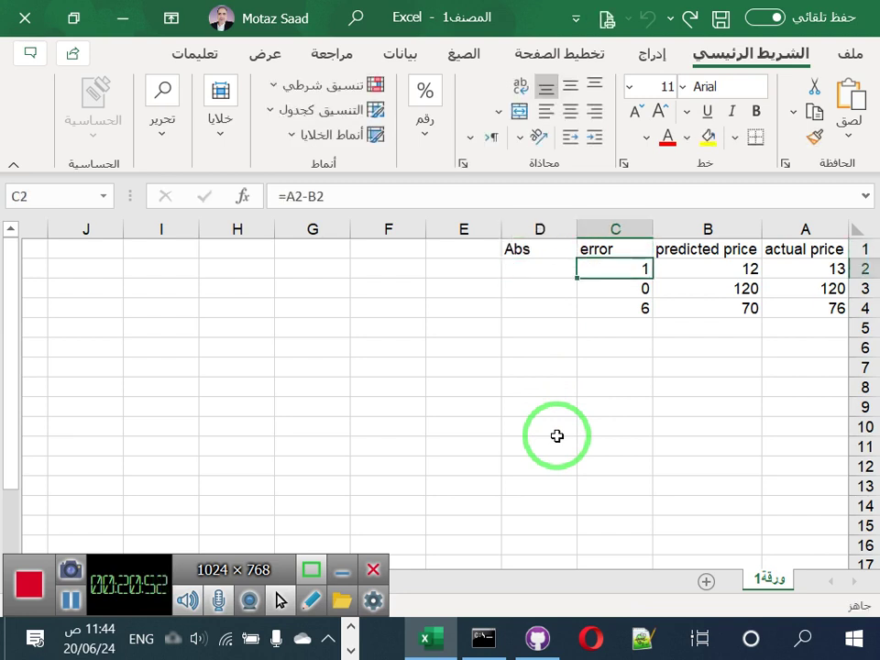
key(Down)
key(Down)
key(Down)
key(Right)
key(Right)
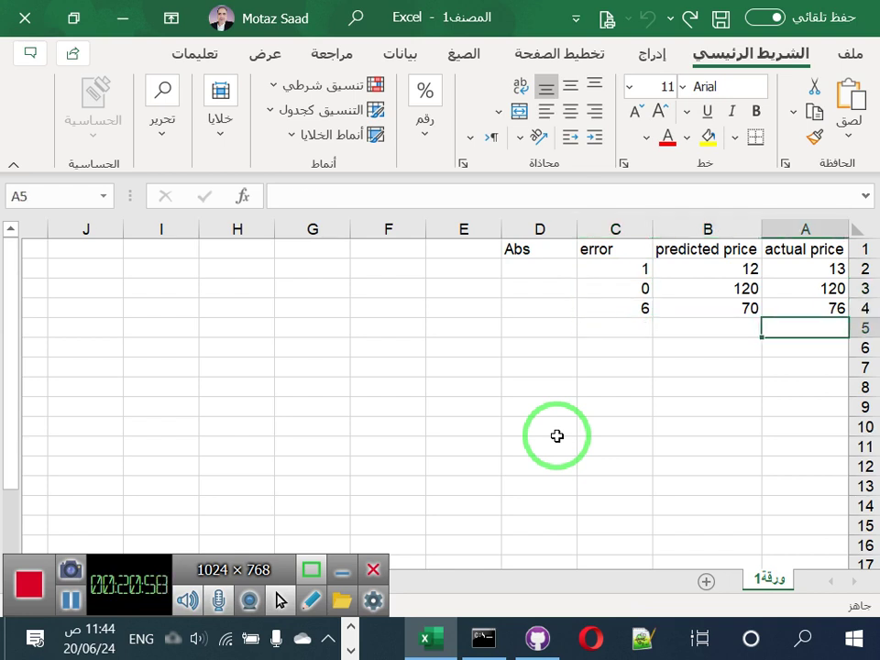
text(12)
key(Left)
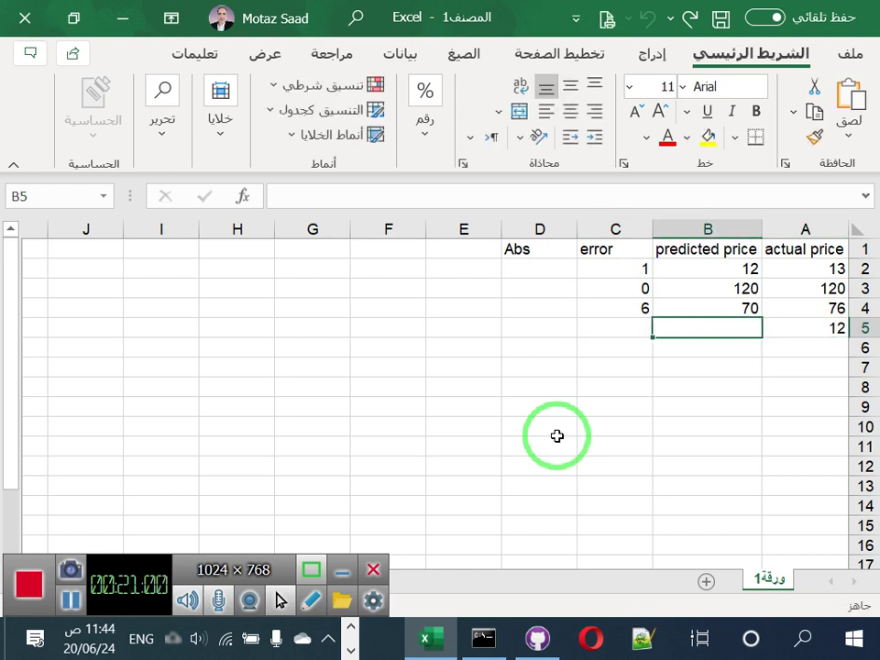
text(124)
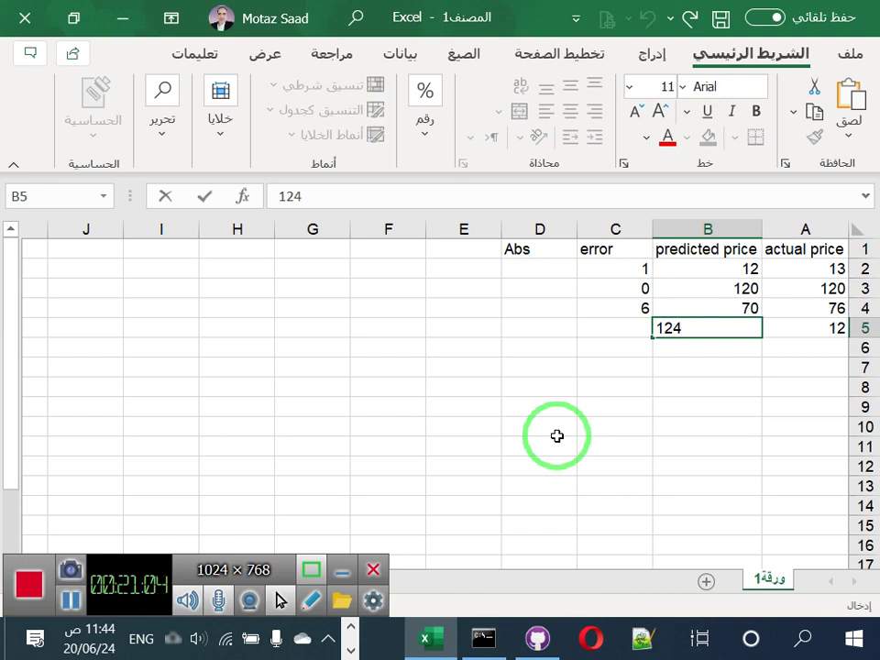
- Extend the error formula from C4 down to C5
key(Left)
key(Up)
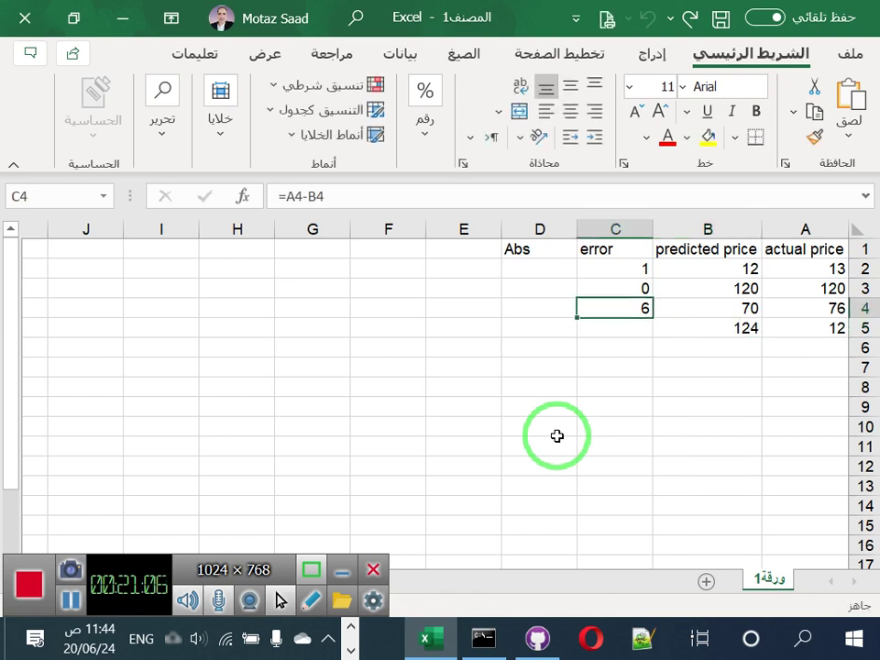
drag(582, 321, 579, 333)
click(463, 330)
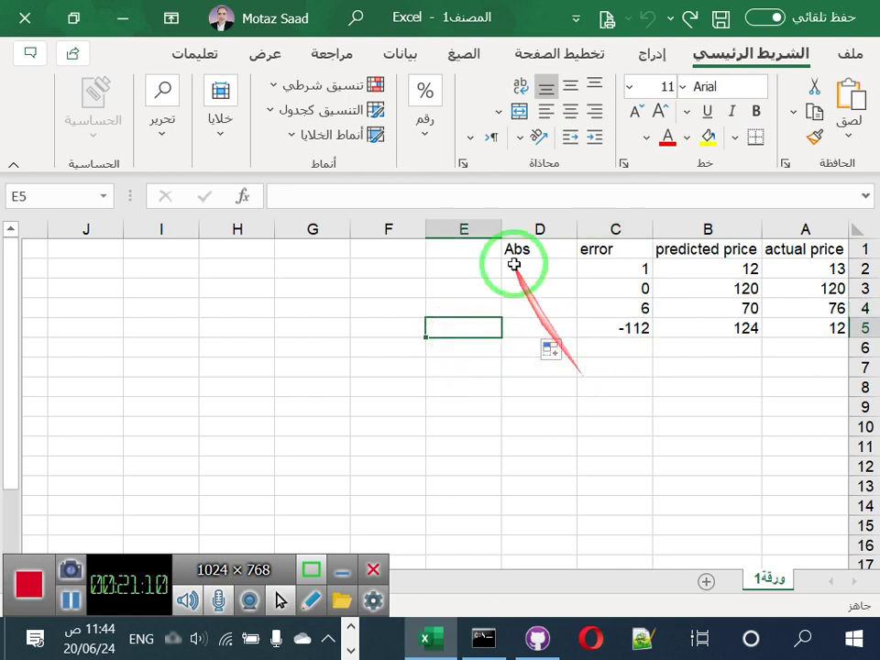
- Calculate the absolute error in D2 with the formula =ABS(C2) and fill it down to D5
click(519, 266)
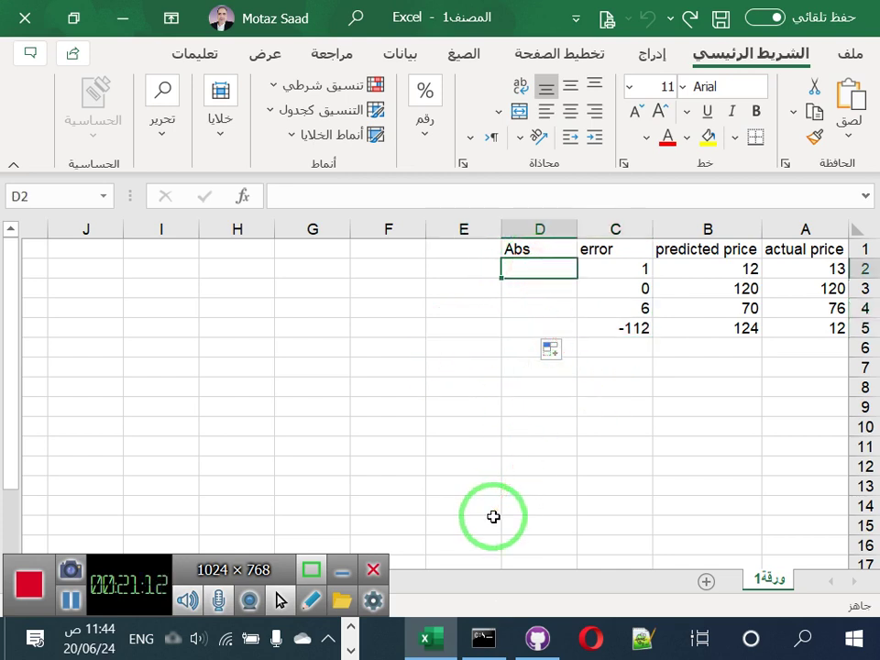
text(=ab)
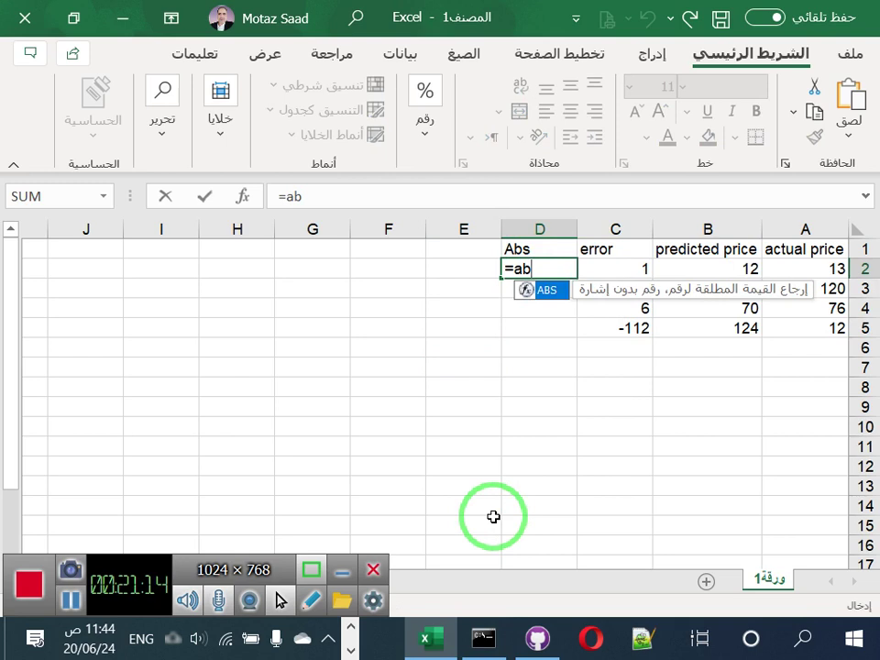
key(Return)
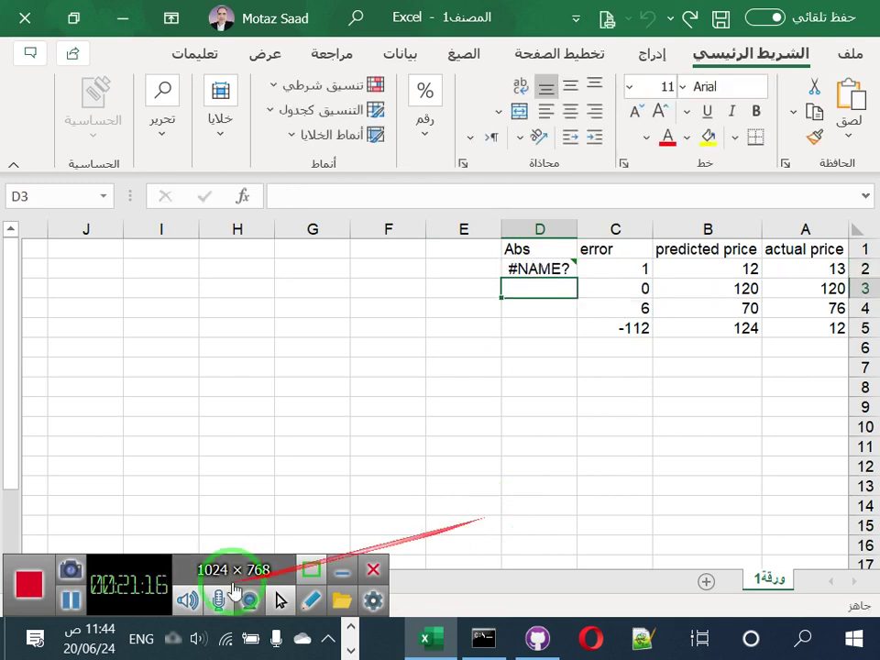
click(544, 271)
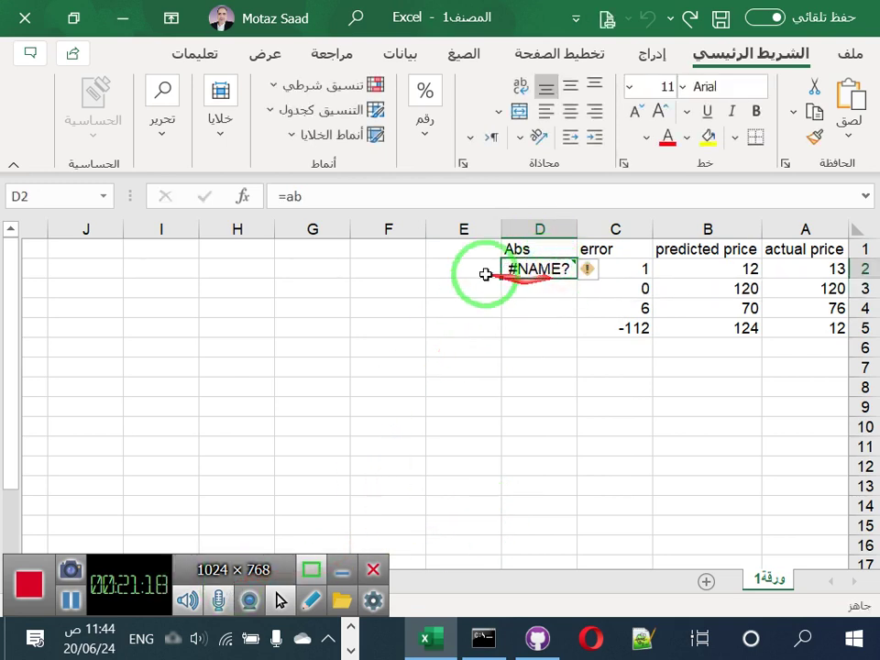
click(389, 194)
text(s()
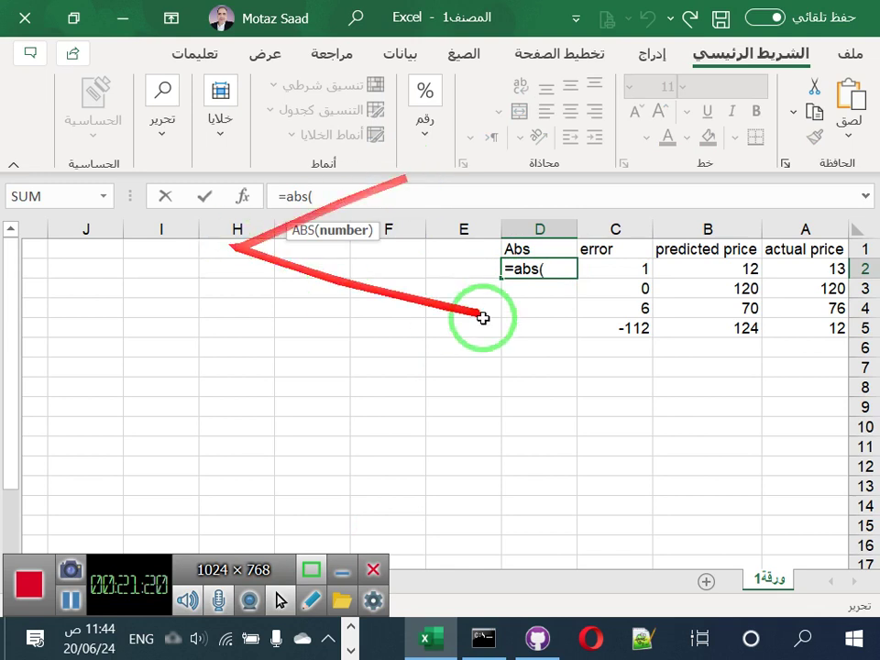
click(631, 267)
text())
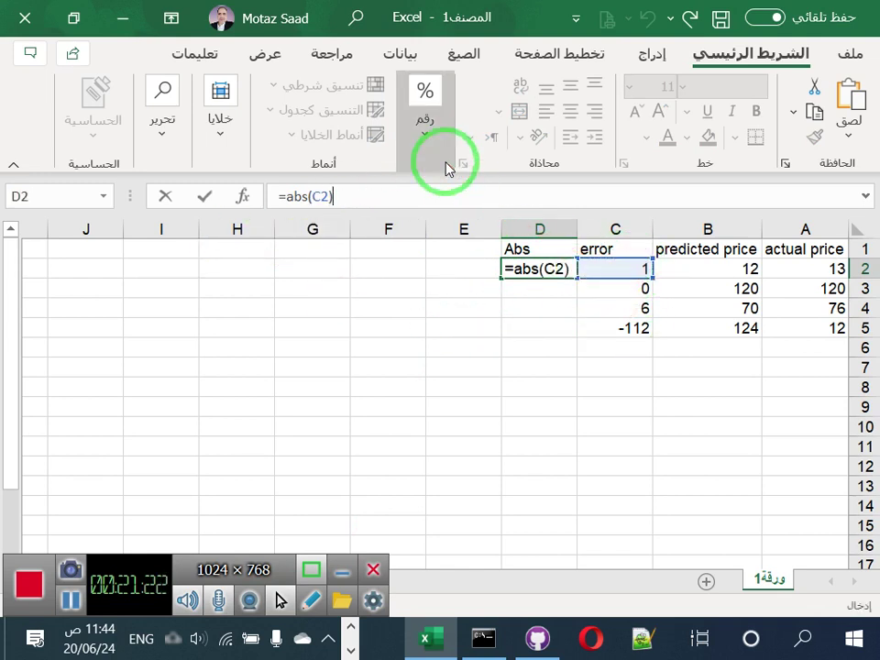
key(Return)
click(517, 268)
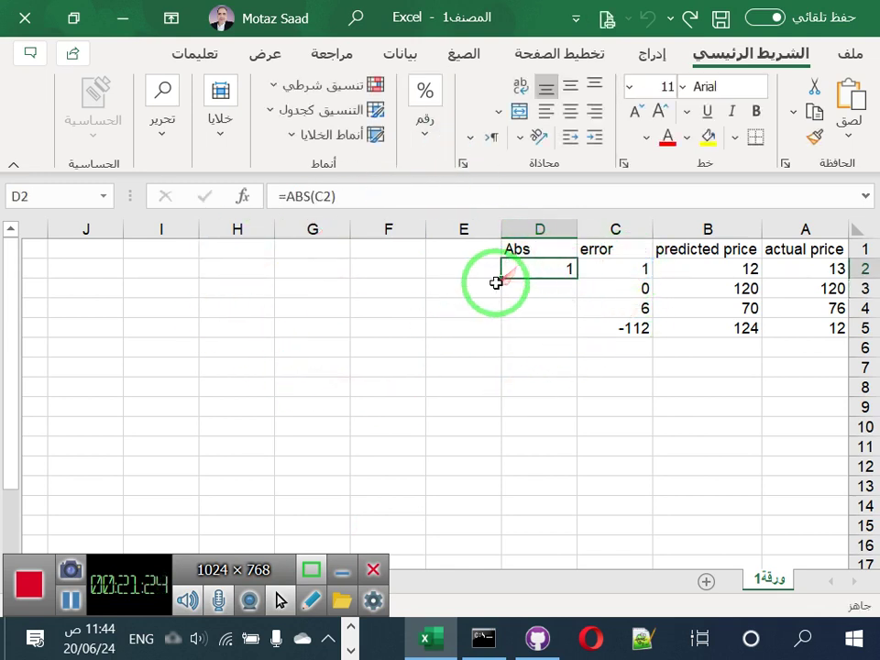
drag(502, 278, 504, 332)
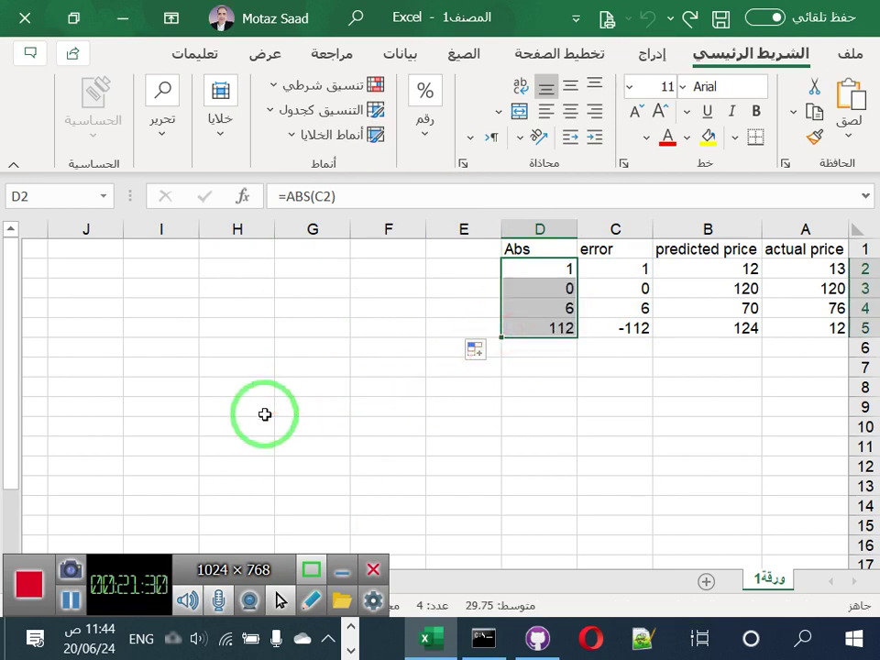
- Calculate the mean of the absolute errors in cell D6 with the formula =AVERAGE(D2:D5)
click(550, 350)
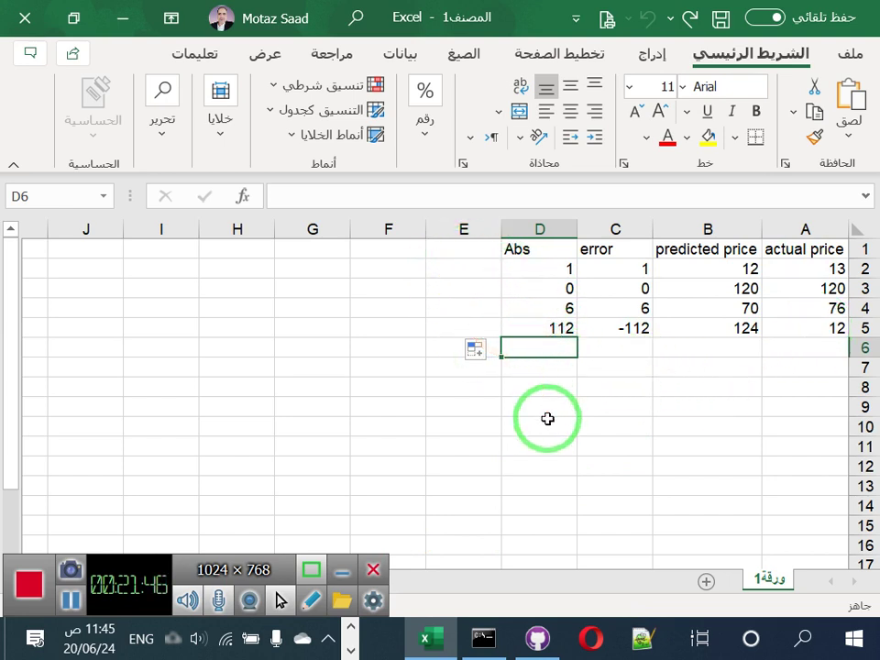
text(=)
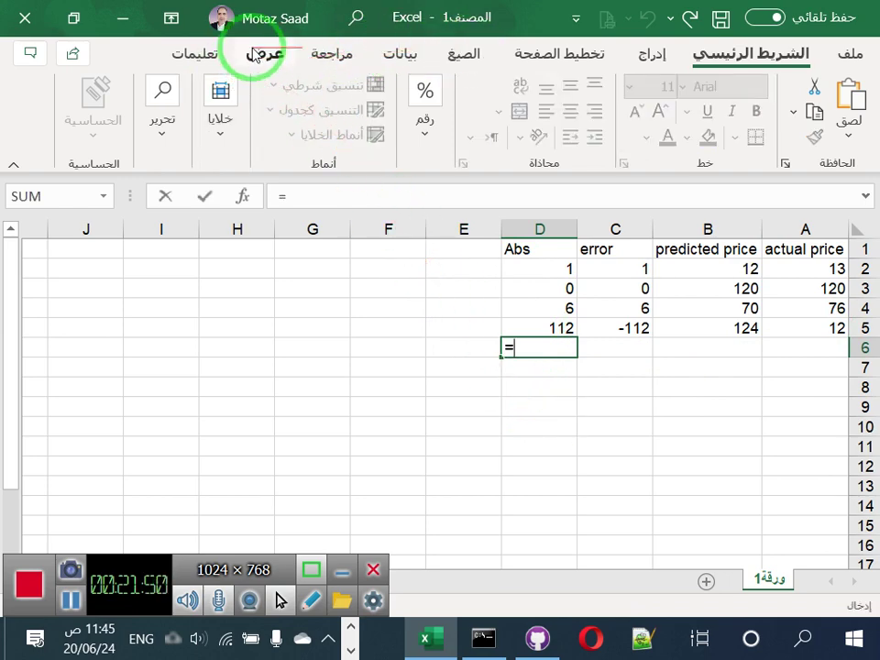
click(650, 53)
click(766, 57)
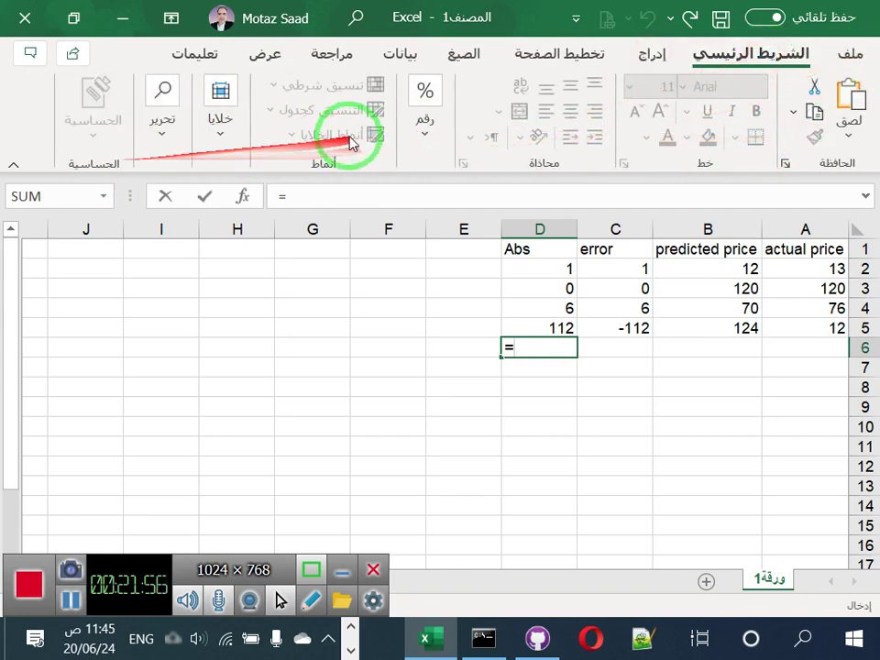
text(av)
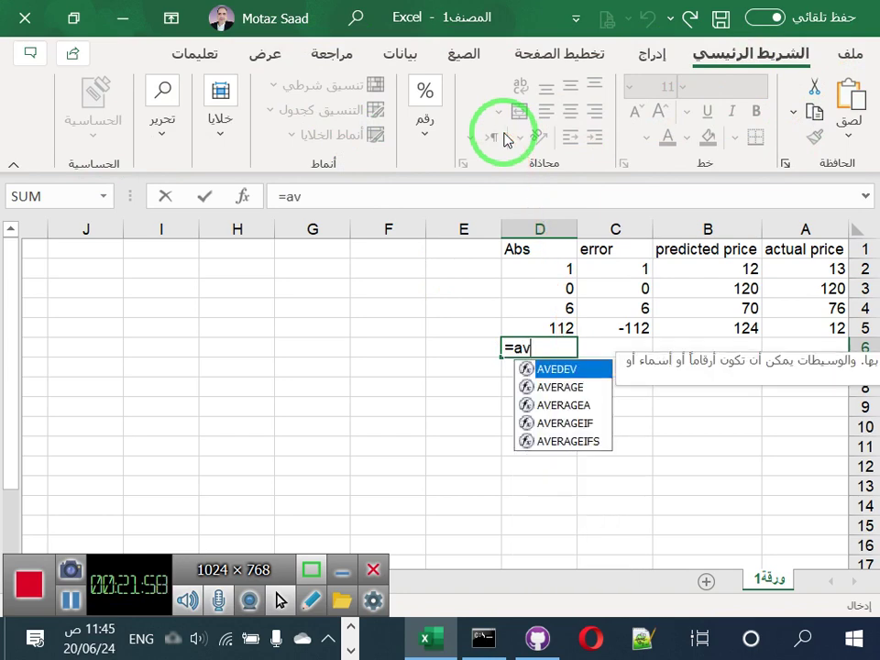
key(Down)
key(Return)
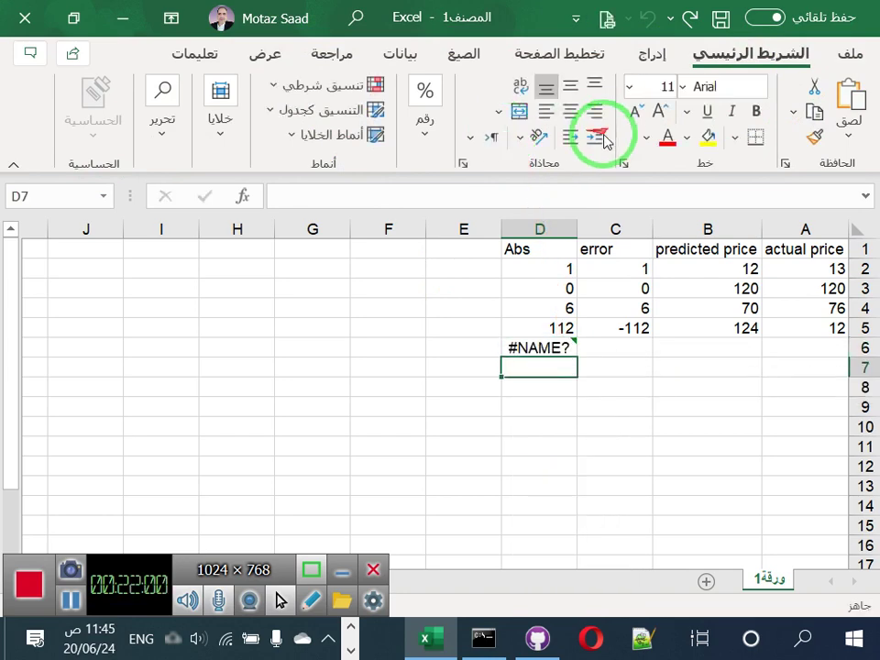
click(563, 346)
click(349, 196)
text(er)
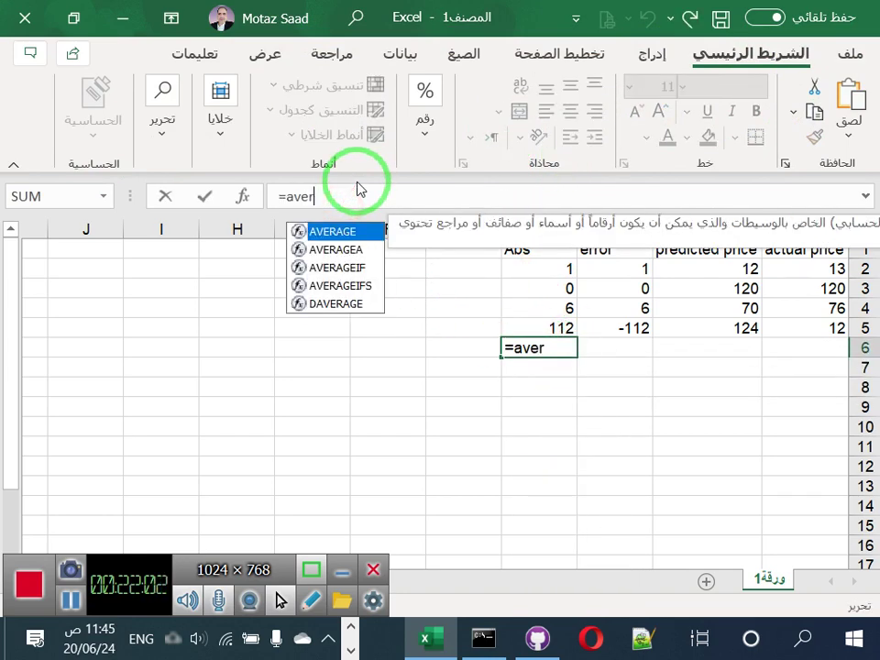
double_click(351, 231)
drag(546, 268, 566, 326)
key(Return)
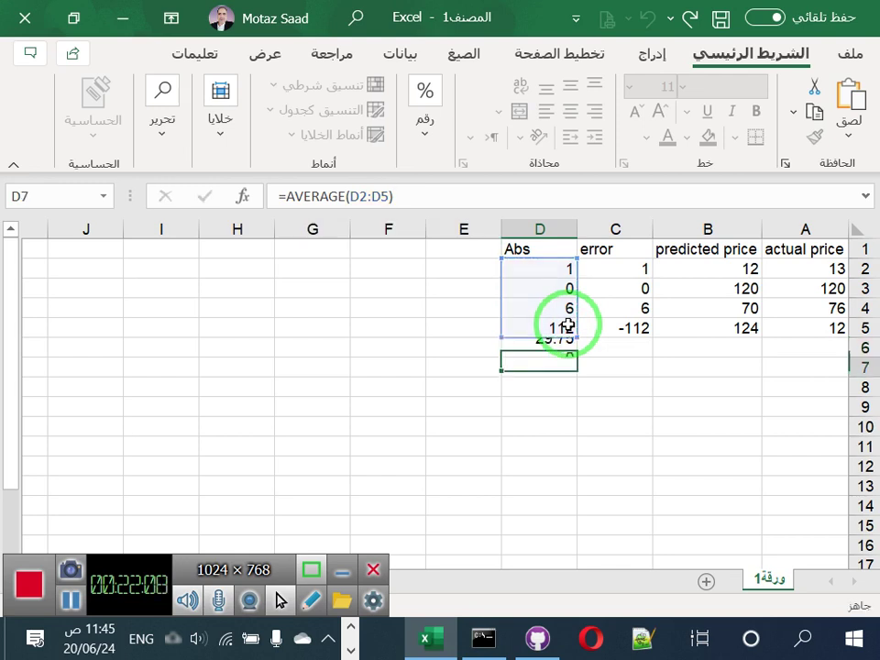
key(Up)
key(Left)
key(Right)
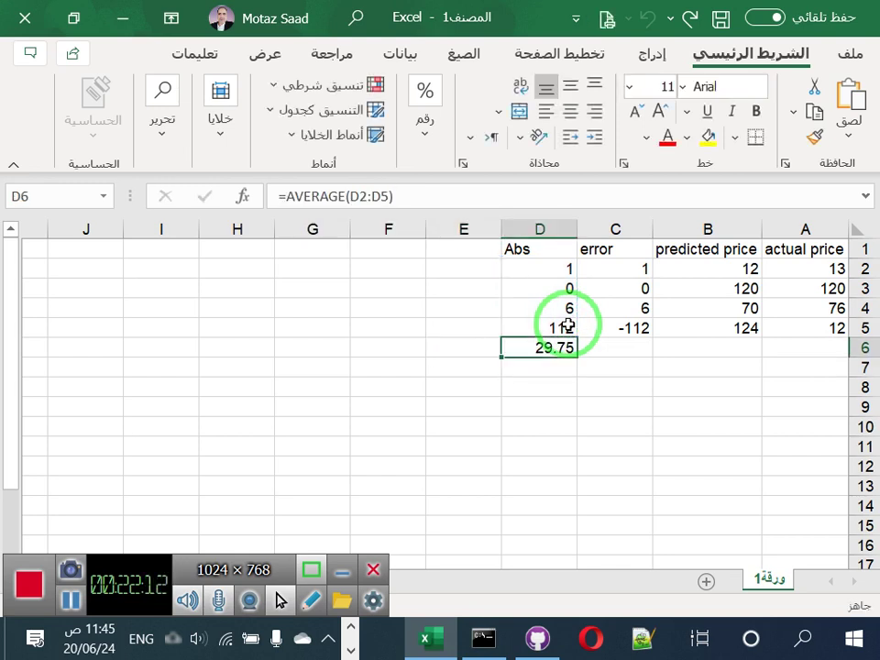
- Rename the header in cell D1 as "MAE"
click(531, 252)
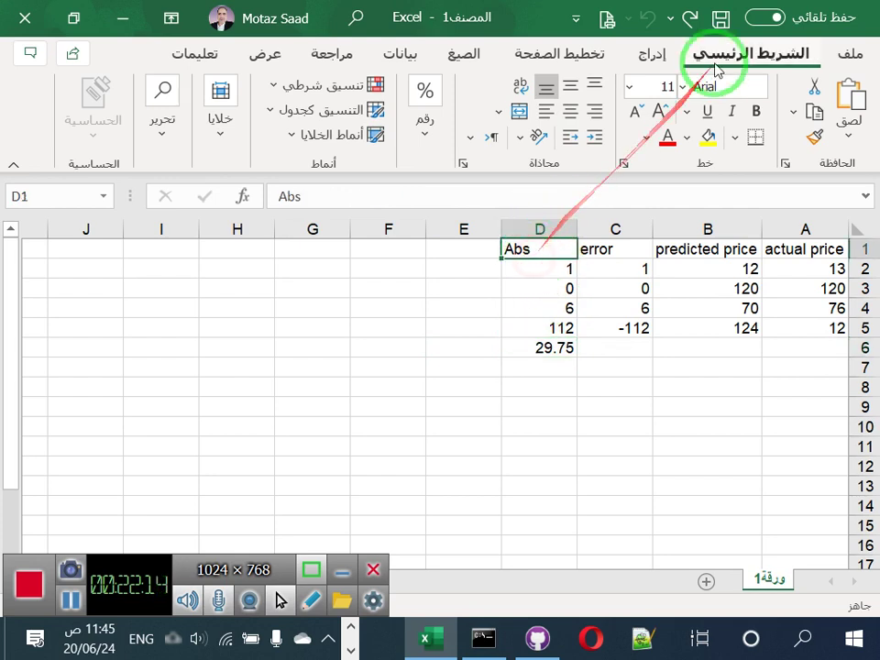
text(MA)
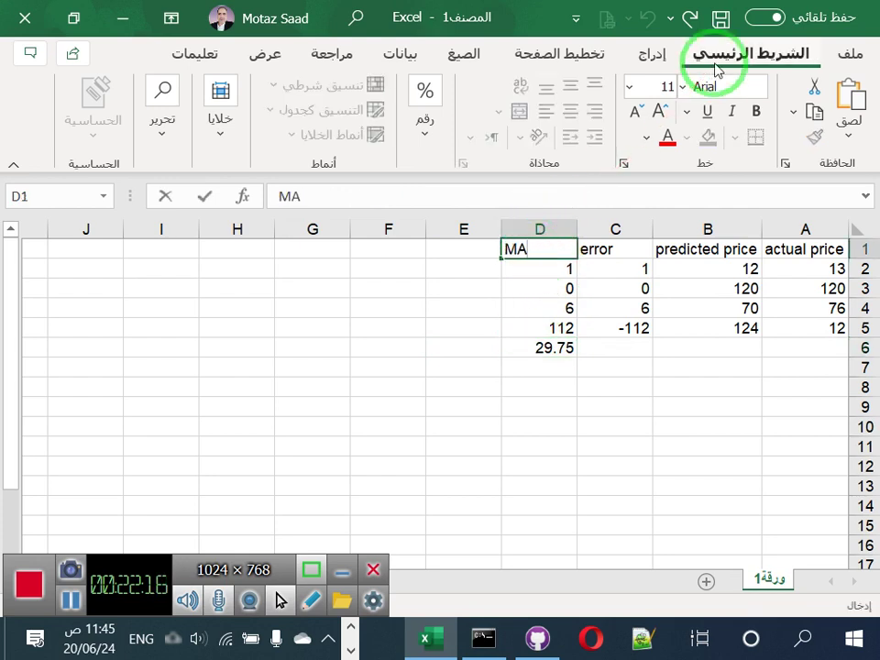
text(E)
key(Return)
key(Up)
- Enter the header "RMSE" in cell E1
key(Left)
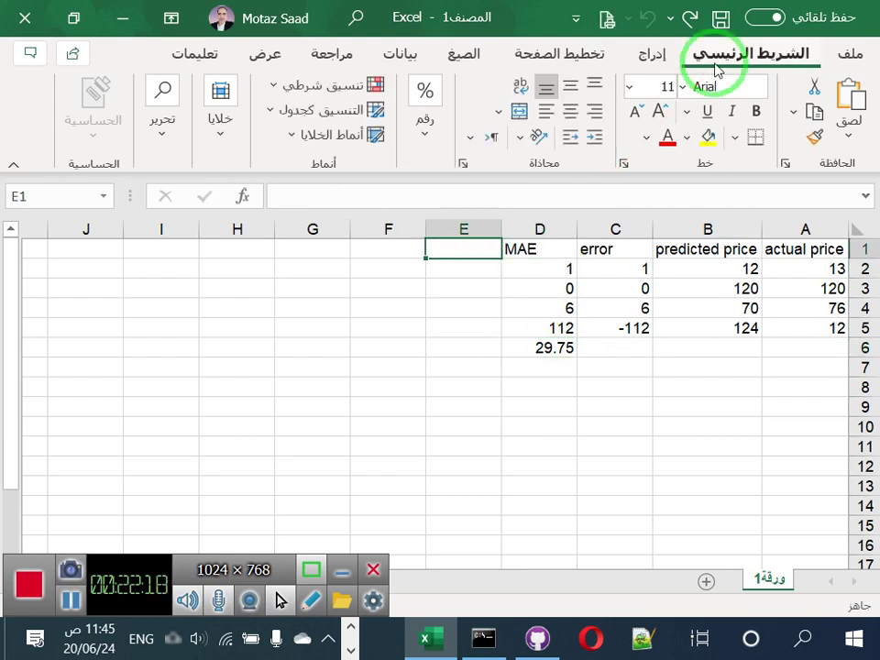
text(RM)
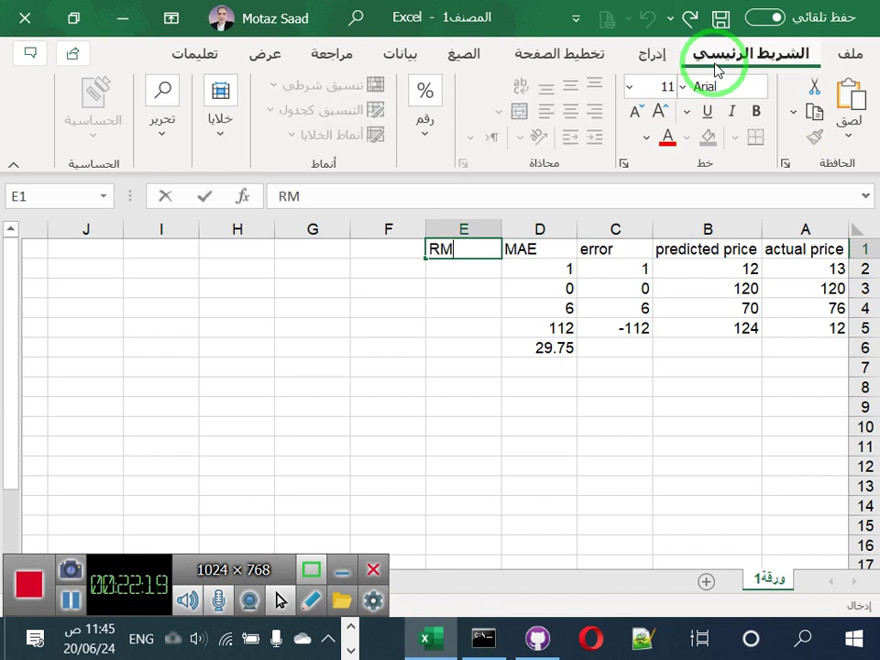
text(SE)
key(Return)
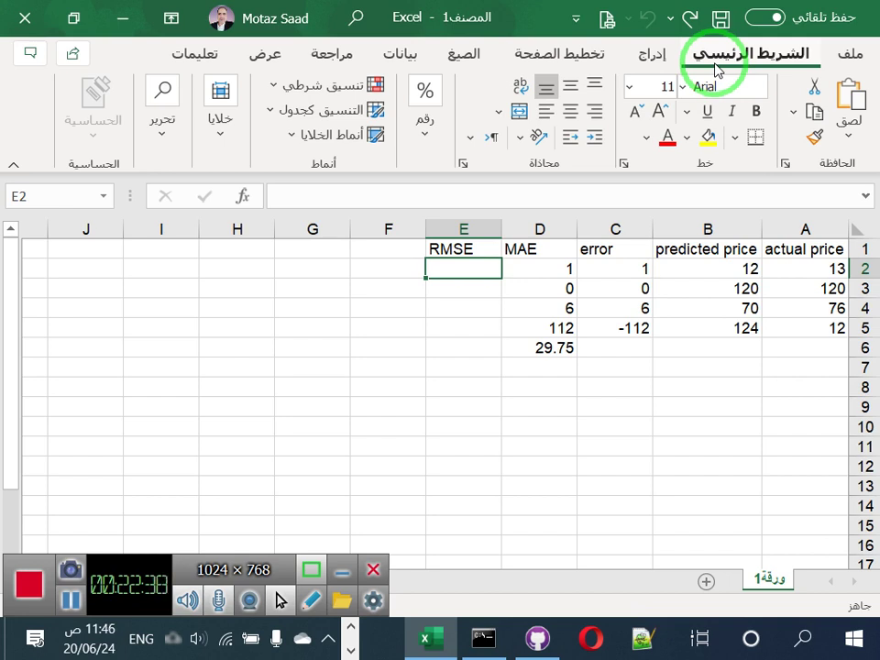
key(Up)
key(Left)
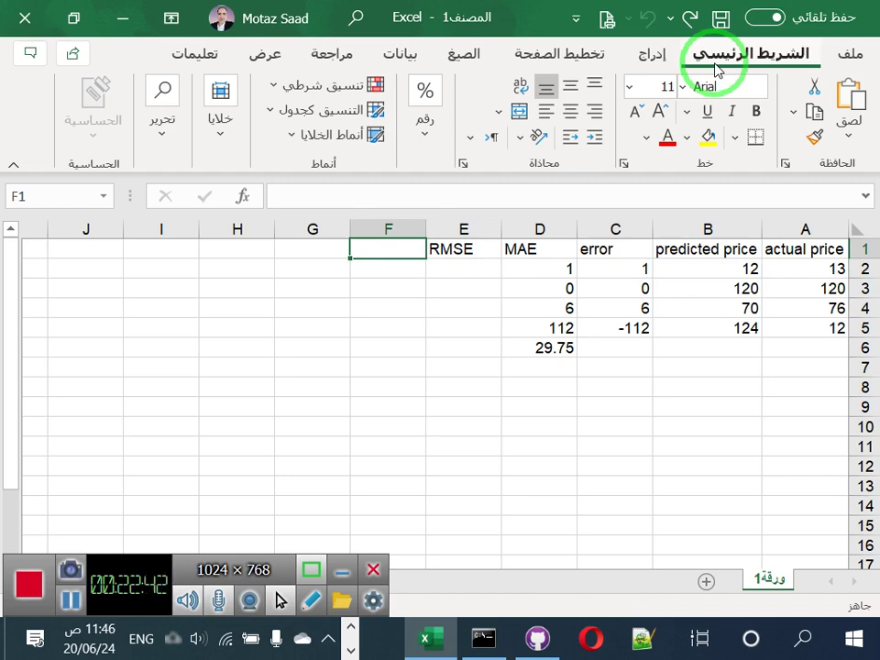
- Switch to the model evaluation article in Chrome, look up the Root Mean Squared Error formula, and return to the Excel sheet
key(alt+Tab)
scroll(481, 247, up, 5)
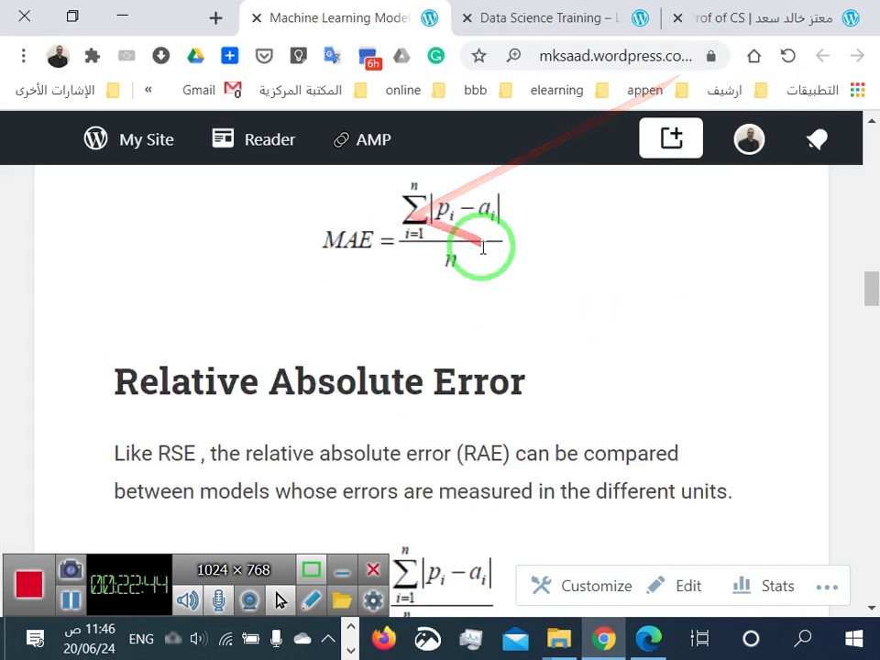
scroll(482, 259, down, 1)
scroll(482, 256, up, 1)
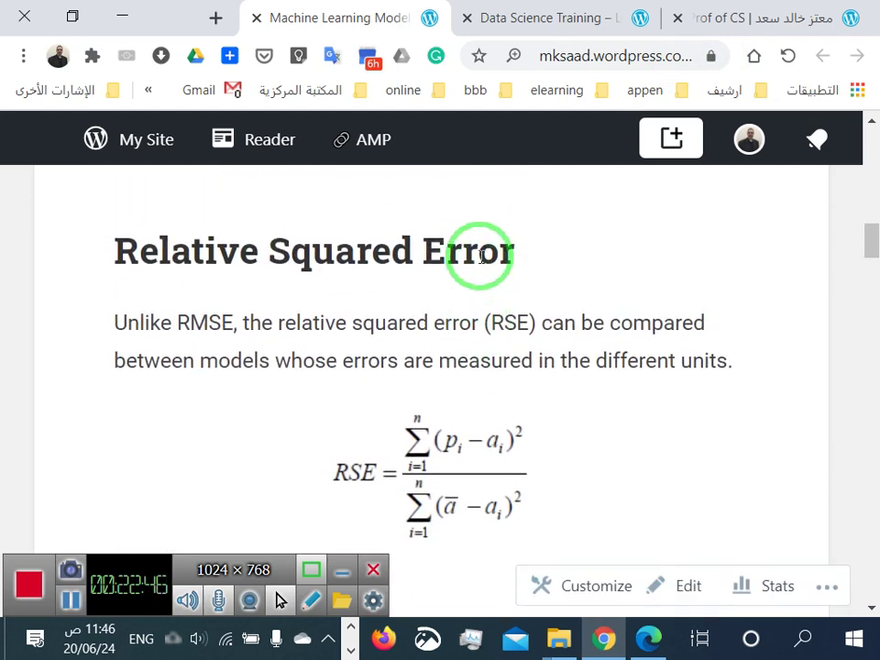
scroll(481, 257, up, 4)
scroll(481, 257, up, 4)
scroll(487, 256, down, 1)
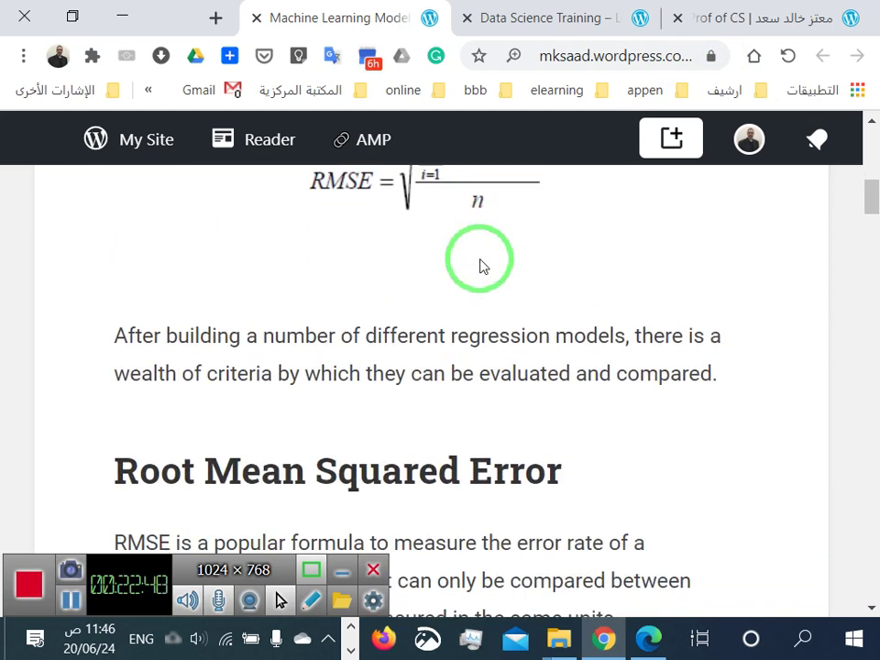
scroll(480, 261, up, 4)
scroll(479, 262, down, 5)
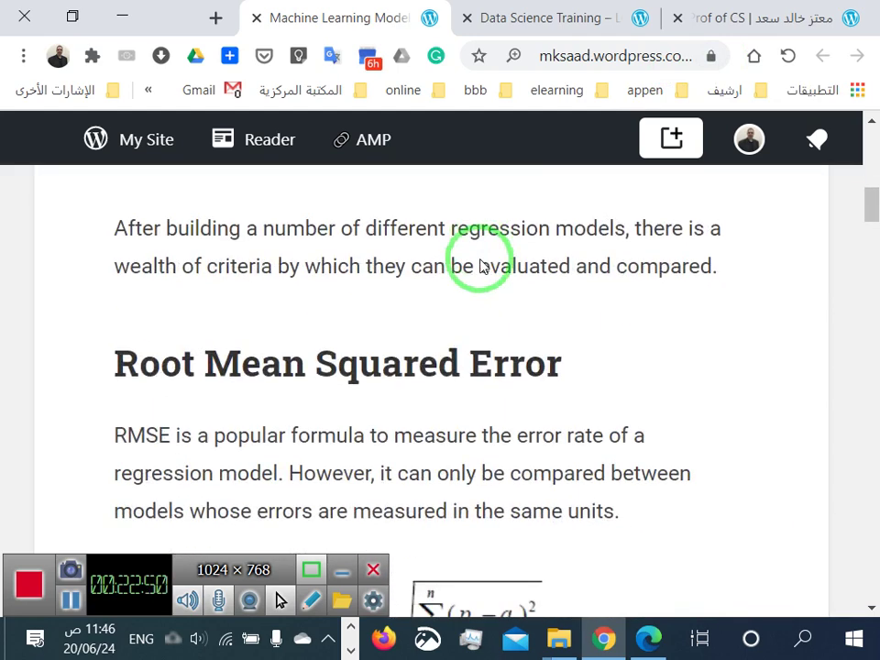
scroll(481, 264, down, 15)
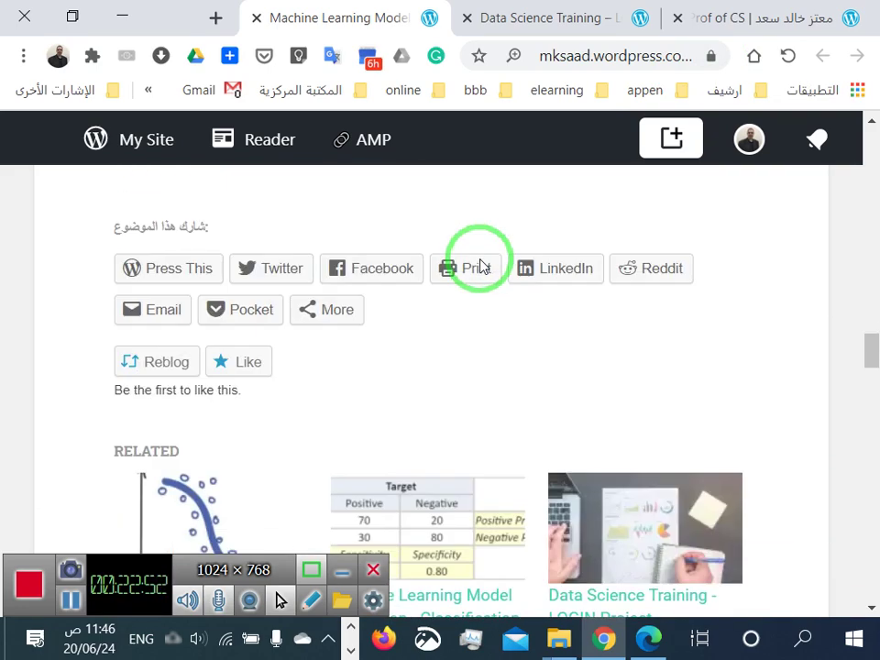
scroll(481, 262, up, 8)
key(ctrl+super+Right)
drag(472, 266, 439, 321)
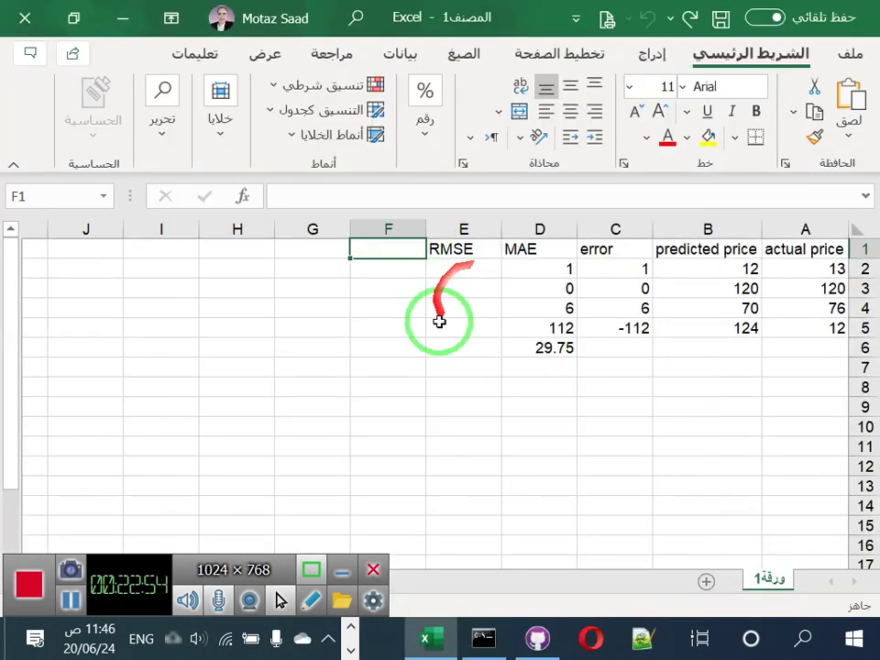
click(463, 269)
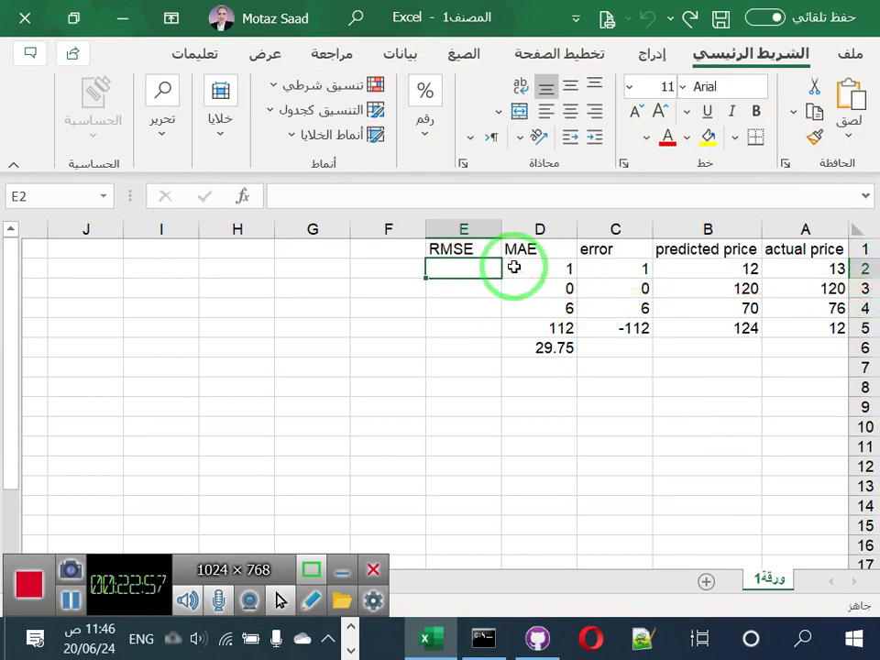
click(563, 267)
click(634, 269)
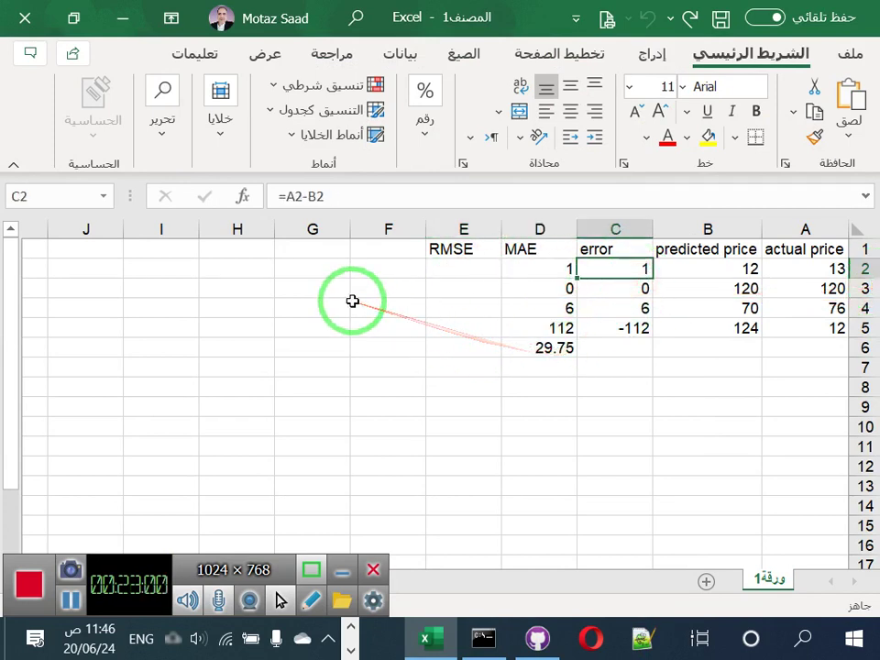
click(454, 266)
text(=)
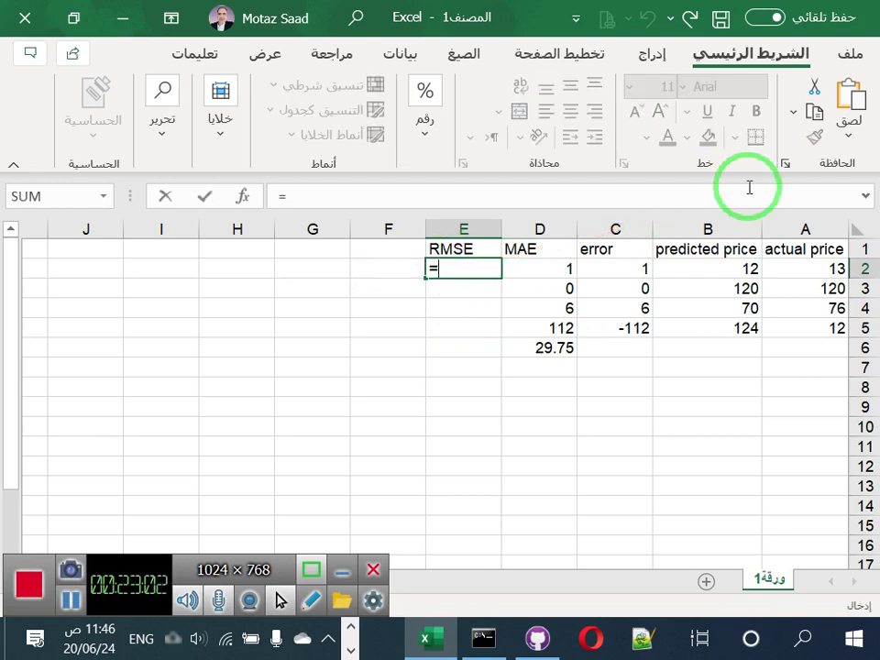
text(pow)
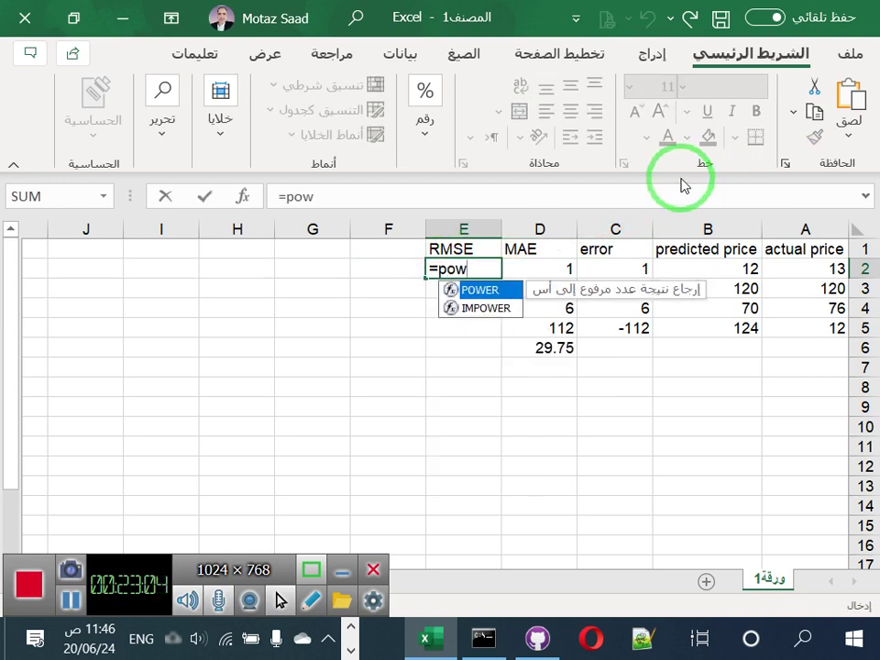
double_click(518, 291)
click(629, 277)
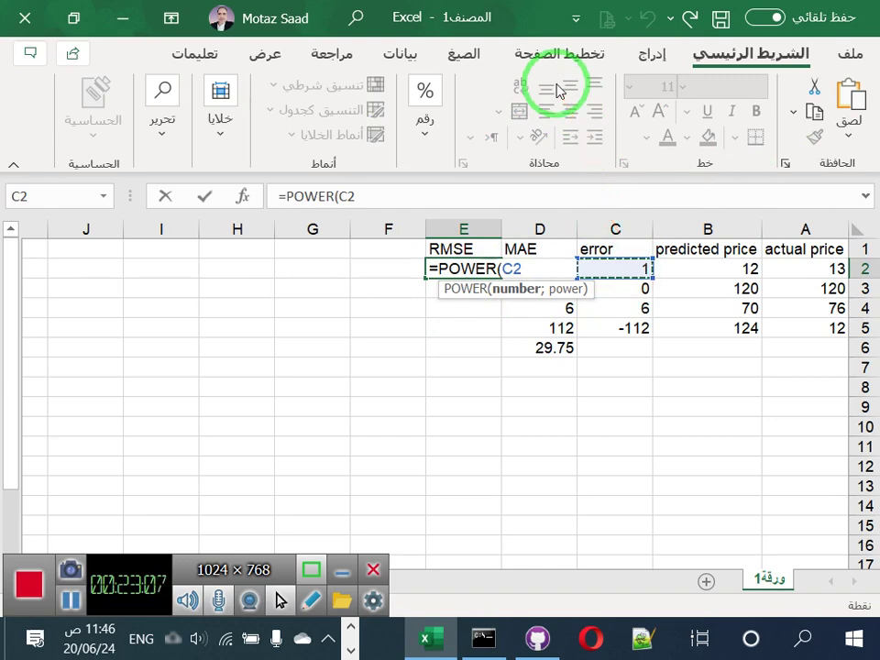
text(,2))
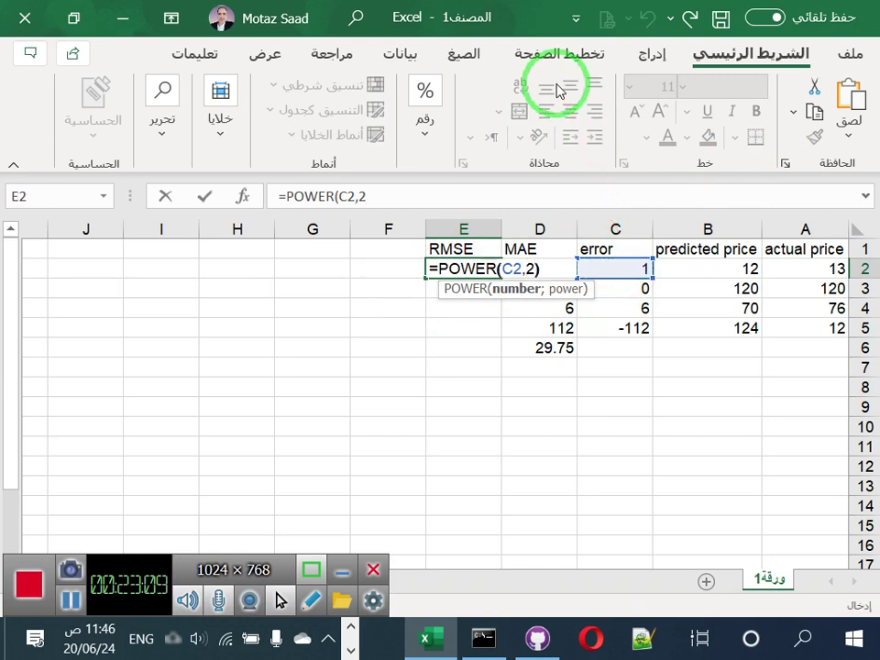
key(Return)
key(Return)
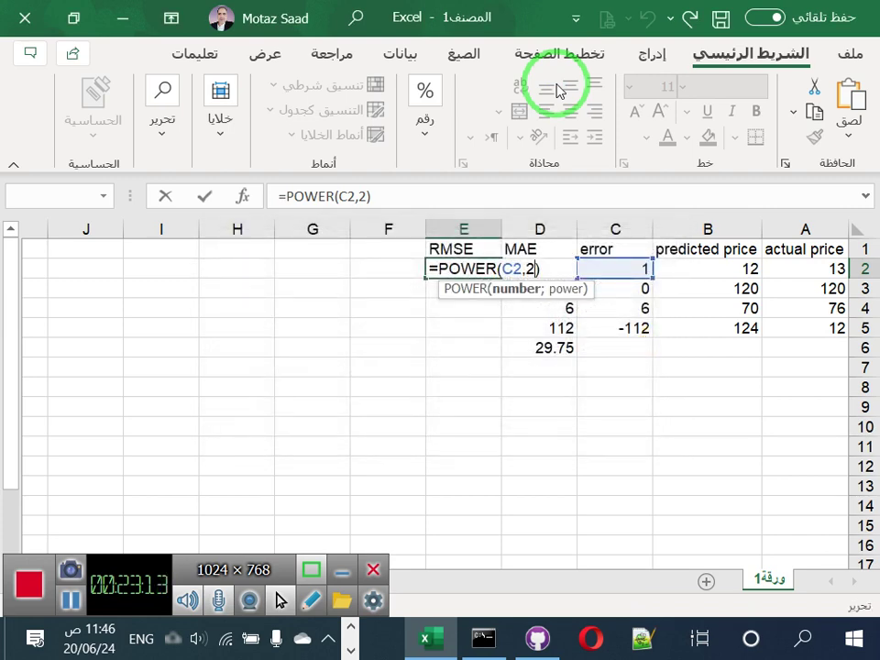
key(End)
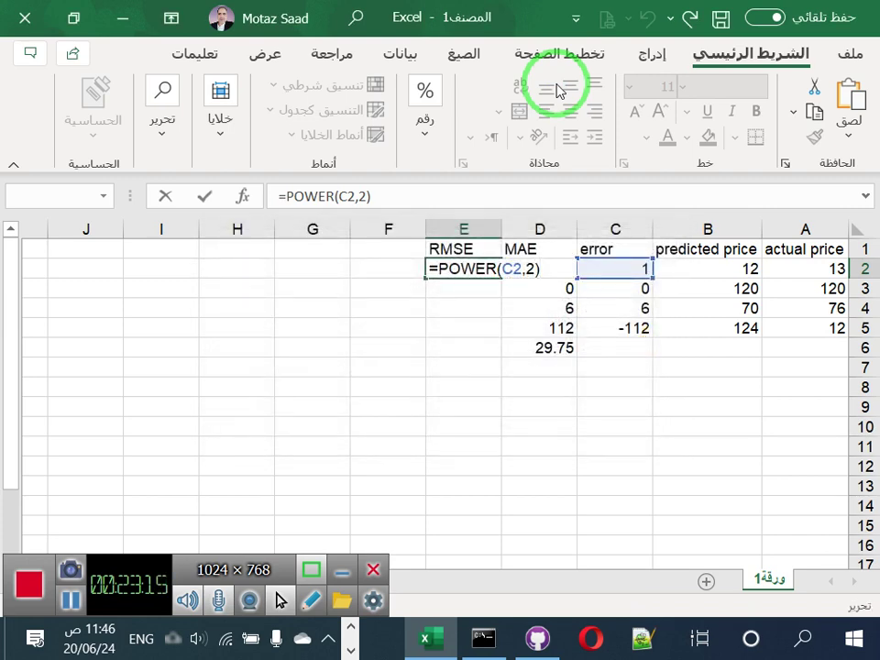
key(Return)
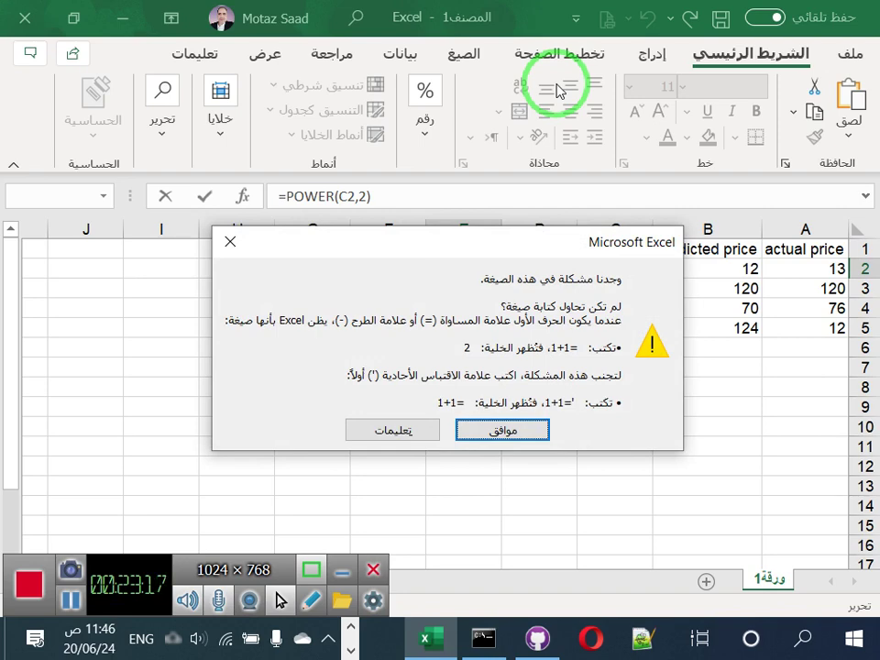
key(Escape)
key(Escape)
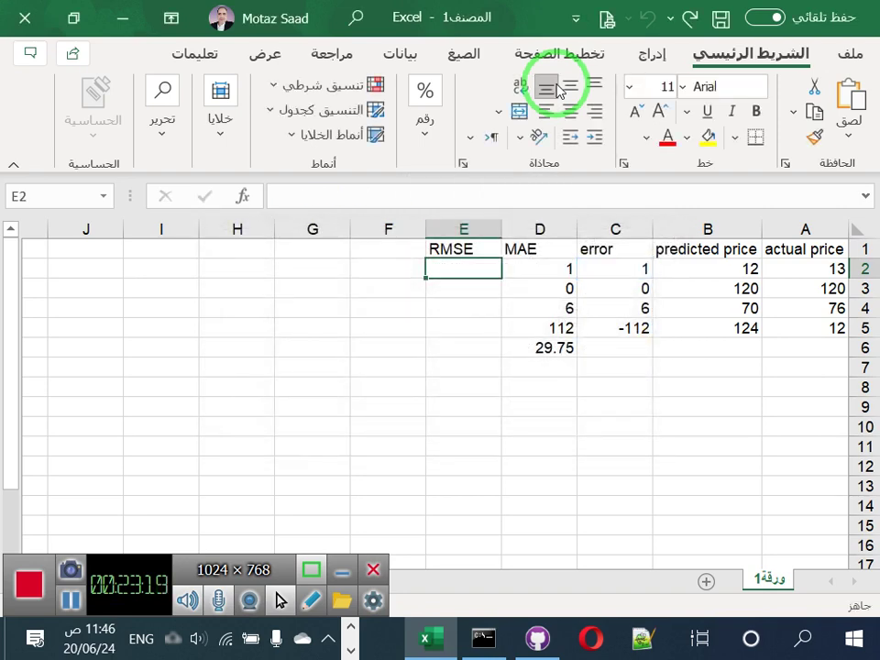
- Square the error in cell E2 with the formula =POWER(C2;2) and fill it down through E5
text(=power()
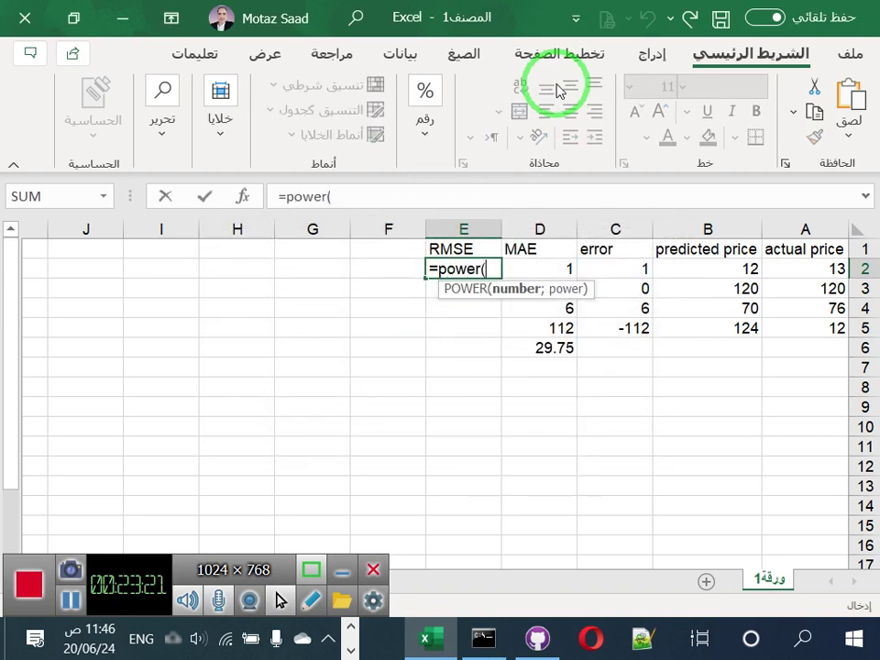
click(629, 269)
text(,)
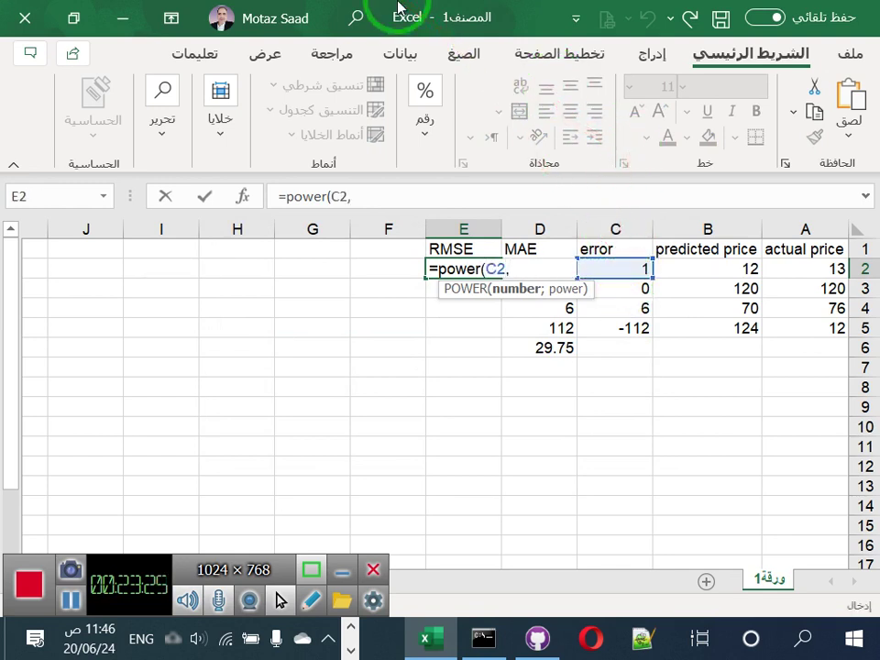
key(BackSpace)
text(;)
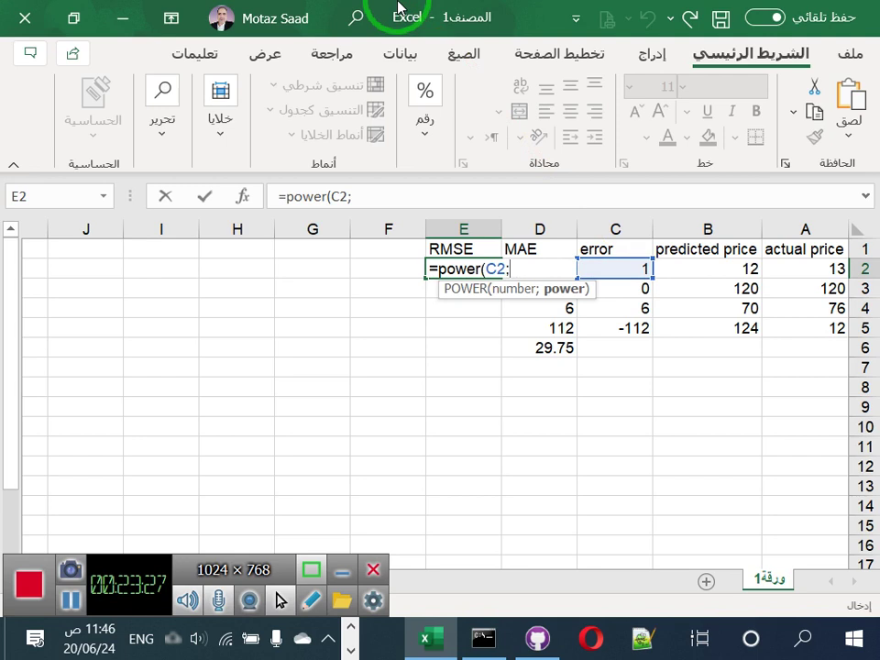
text(2)
text())
key(Return)
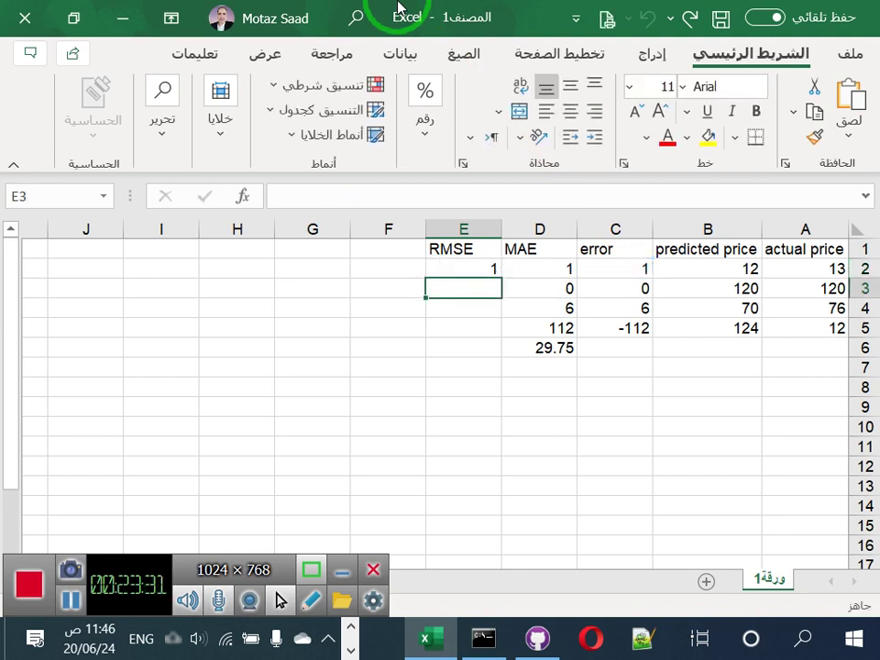
click(463, 271)
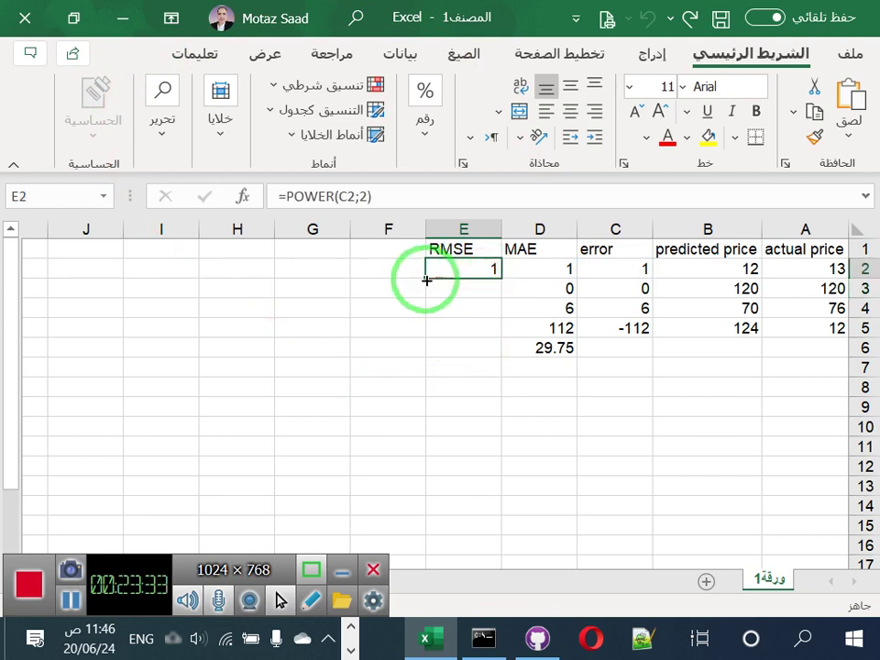
drag(427, 280, 428, 338)
- Copy the average formula from cell D6 into E6 to average the squared errors in E2:E5
click(530, 364)
click(560, 344)
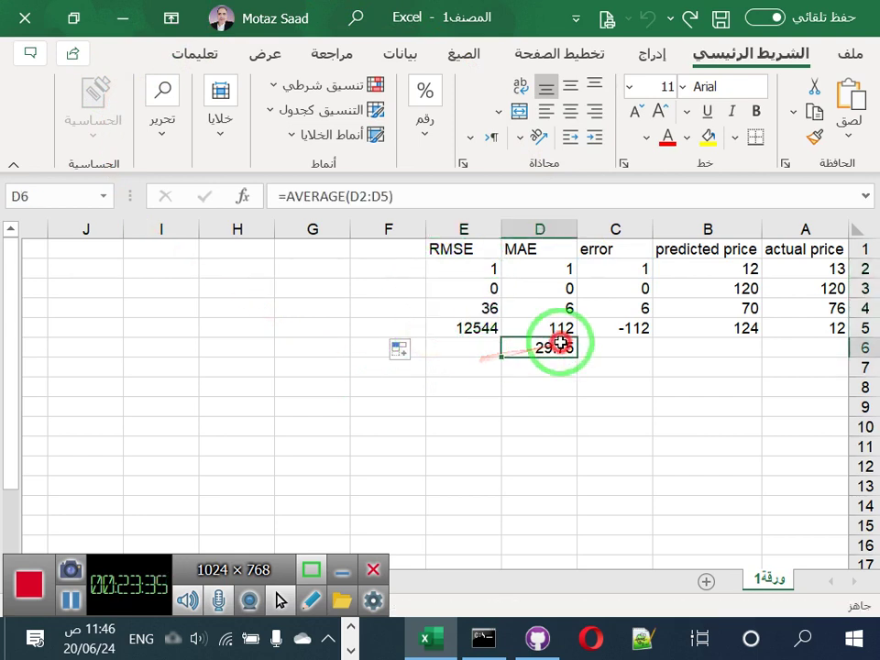
key(ctrl+c)
click(478, 351)
key(ctrl+v)
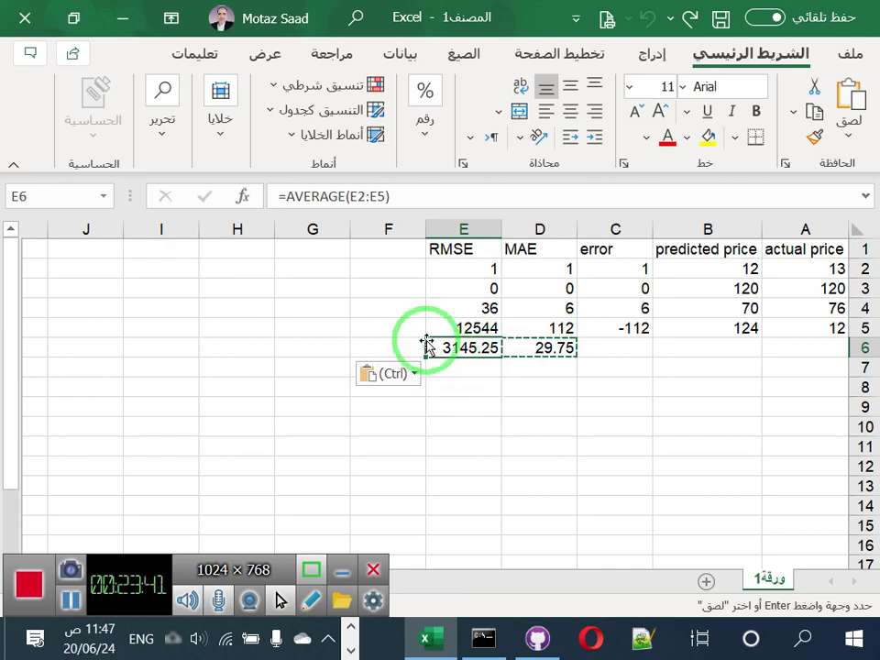
- Take the square root of the average in cell E6 by changing its formula to =POWER(AVERAGE(E2:E5); 0.5)
click(285, 196)
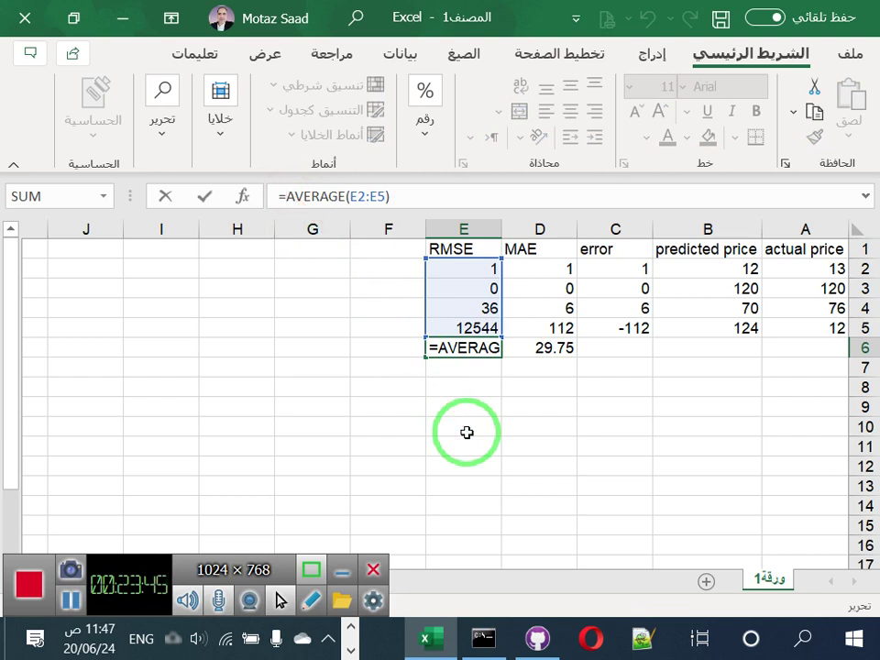
text(=)
key(ctrl+z)
text(pwo)
key(BackSpace)
key(BackSpace)
text(ower)
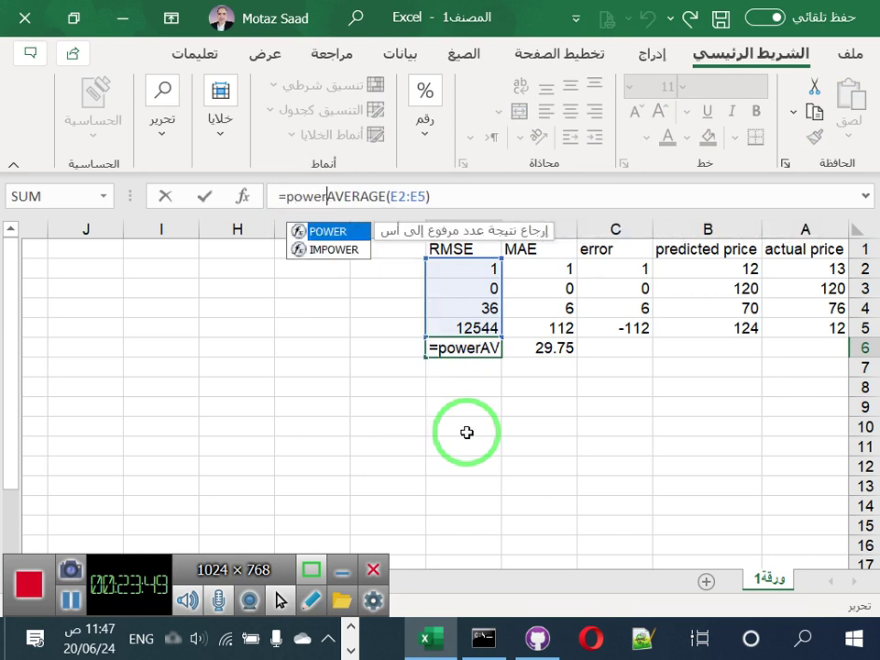
text(()
key(End)
text(,)
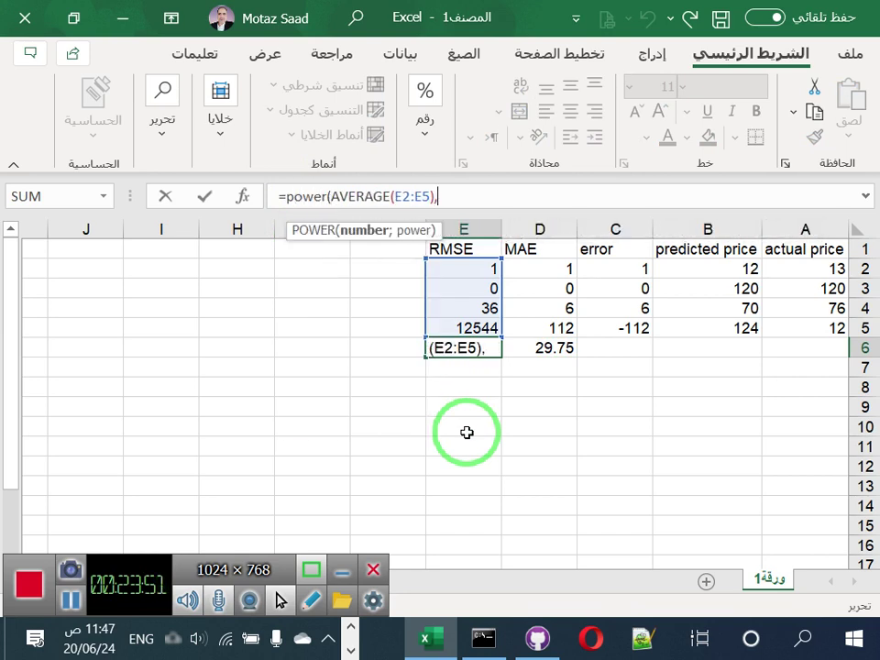
text( 0.2)
key(BackSpace)
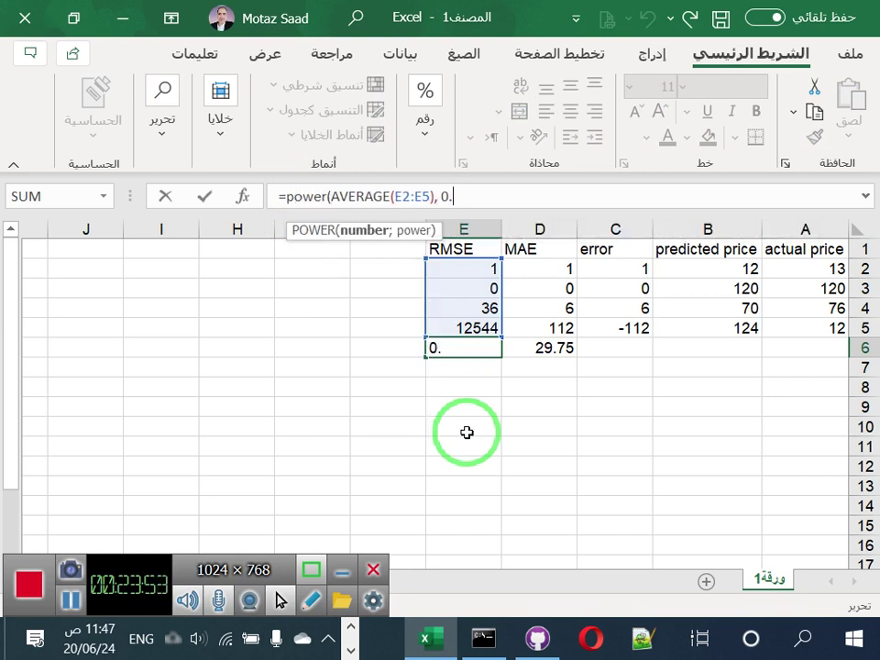
key(BackSpace)
key(BackSpace)
key(BackSpace)
key(BackSpace)
text(;)
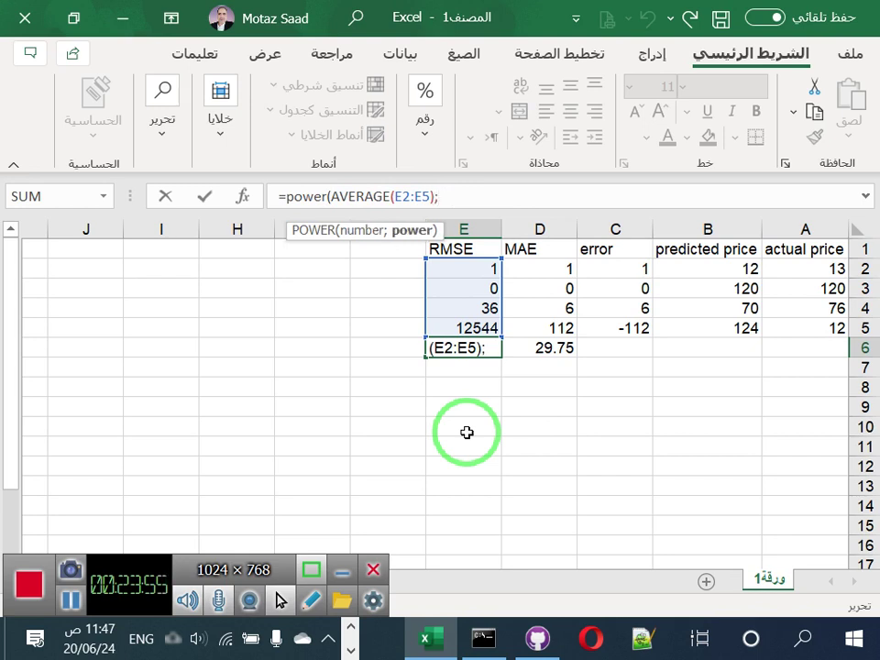
text( 0.)
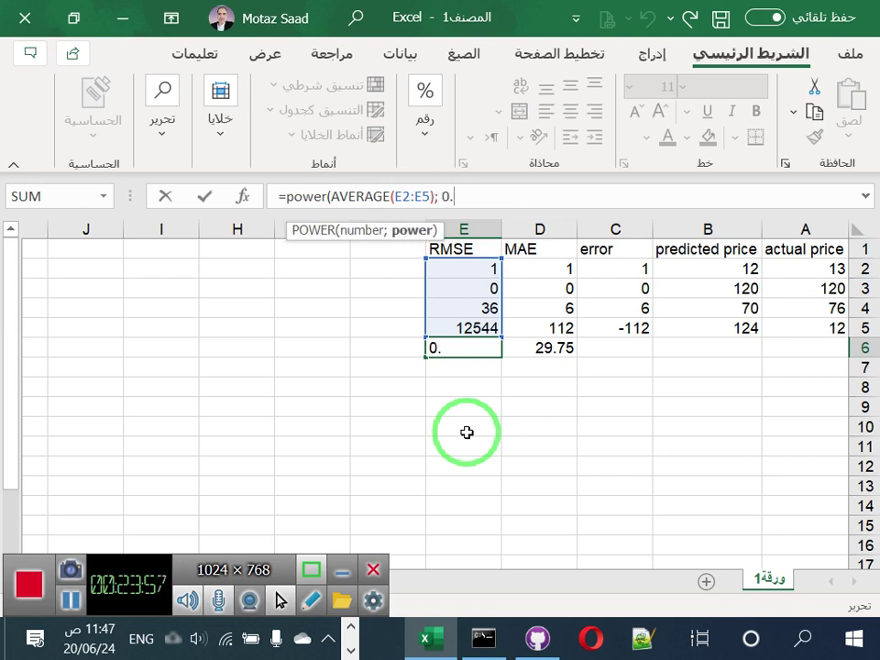
text(6)
key(BackSpace)
text(5)
key(Return)
key(Up)
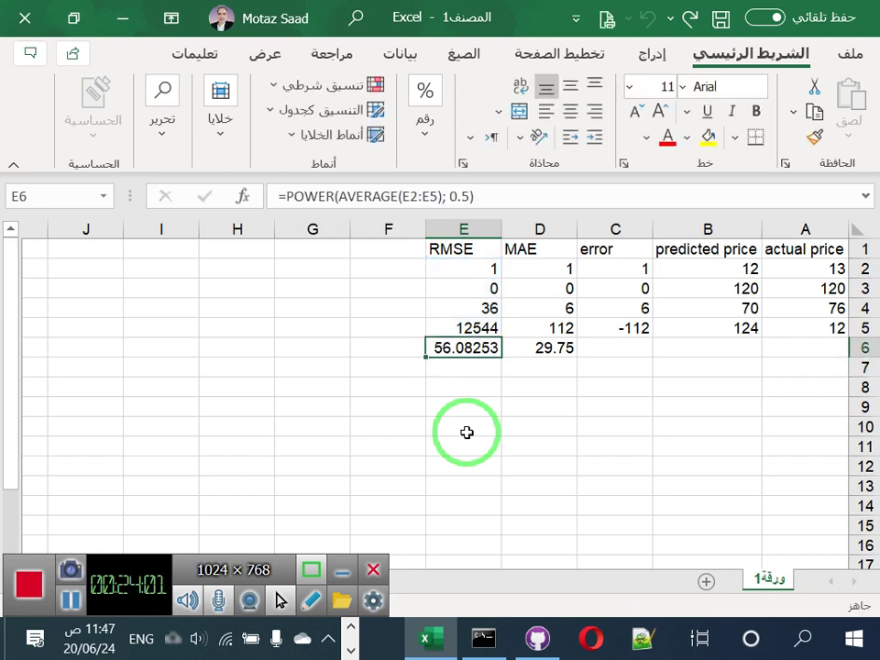
- Compare the MAE result in cell D6 with the RMSE result in E6, along with their column headers
key(Right)
key(Left)
key(Up)
key(Up)
key(Up)
key(Up)
key(Up)
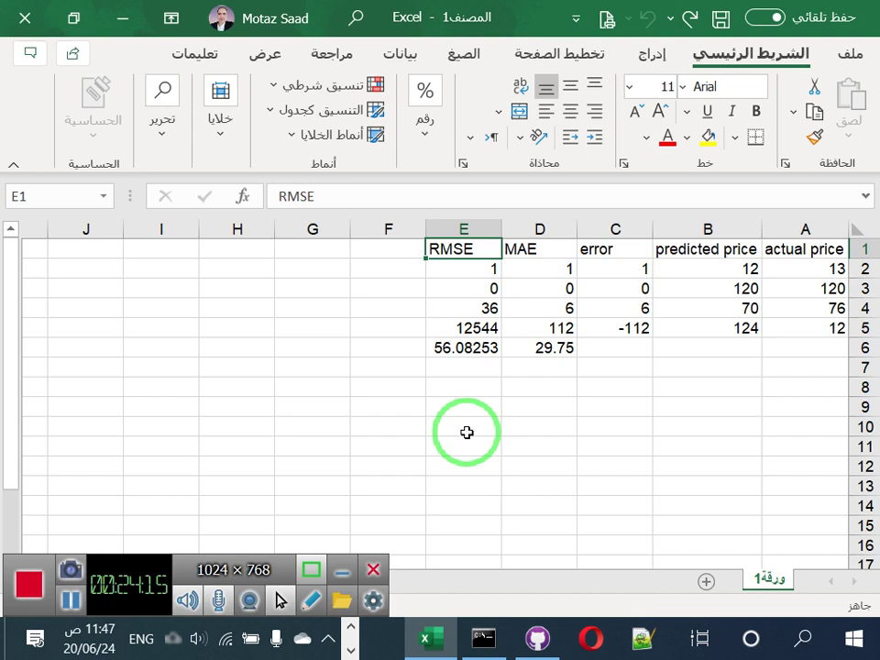
click(545, 349)
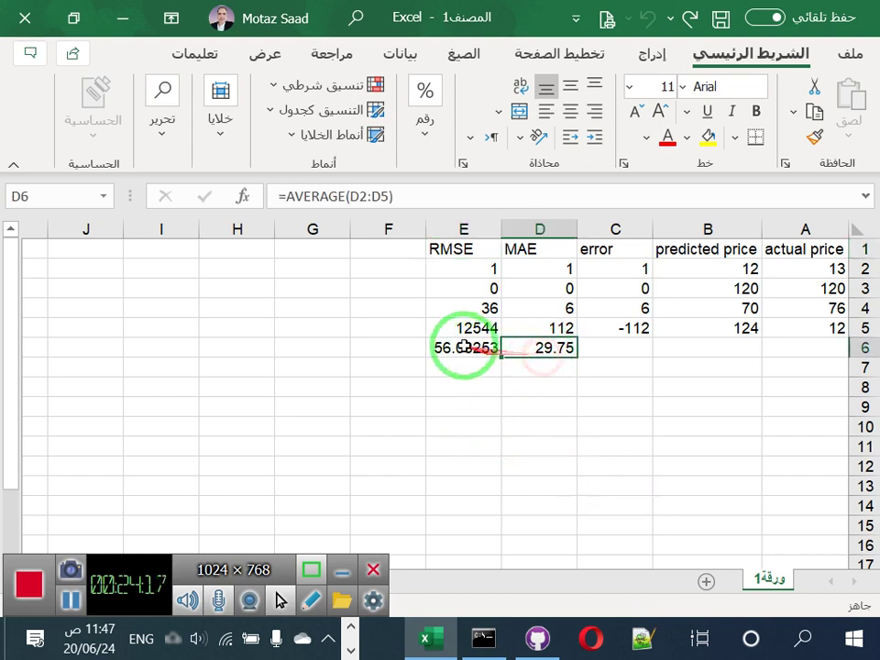
click(468, 356)
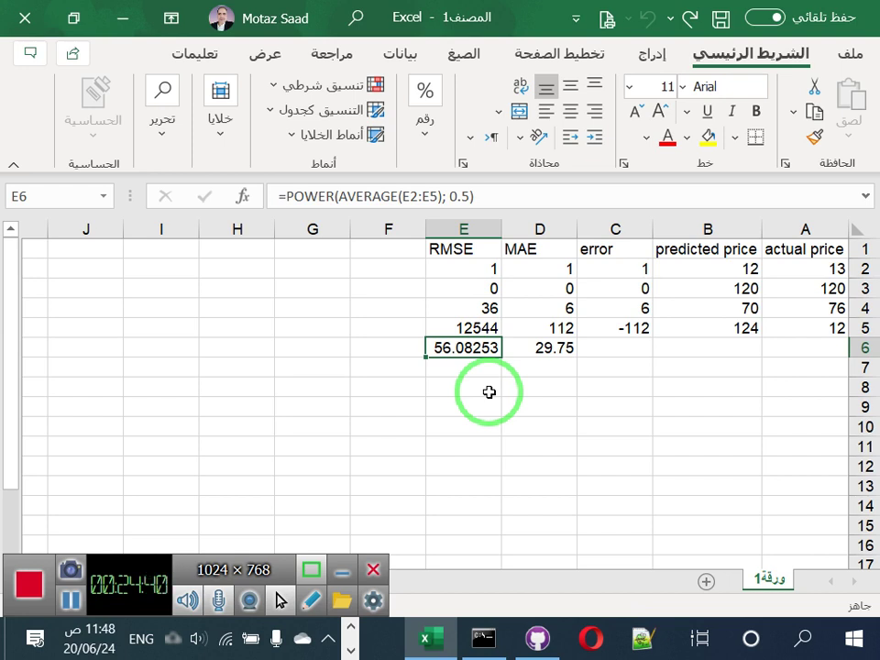
click(552, 359)
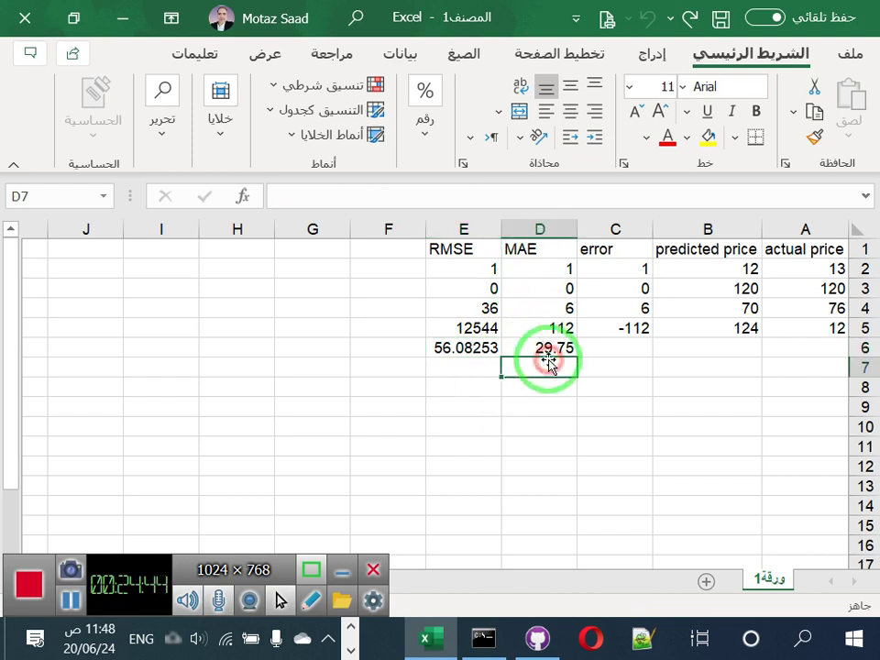
click(545, 352)
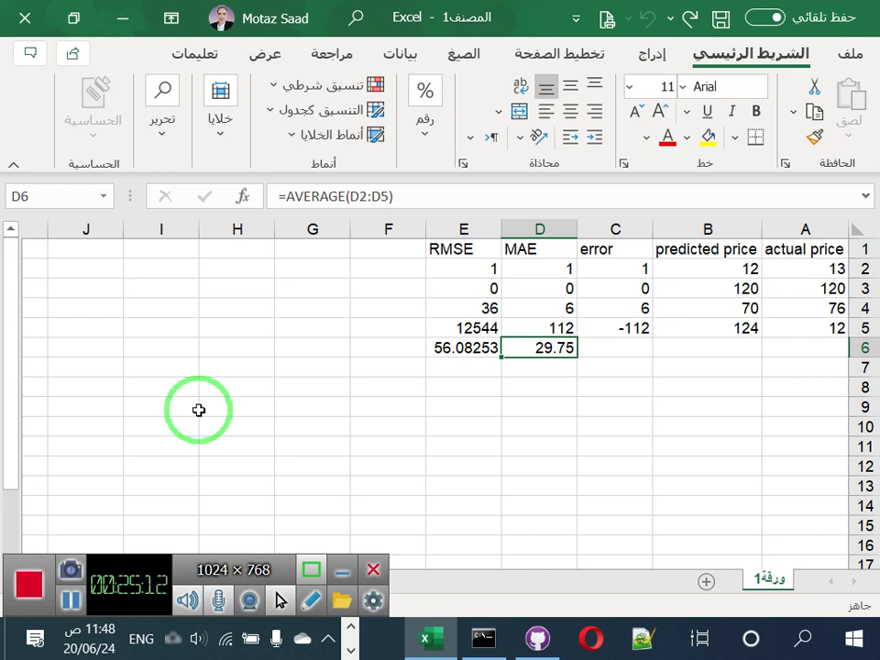
click(524, 249)
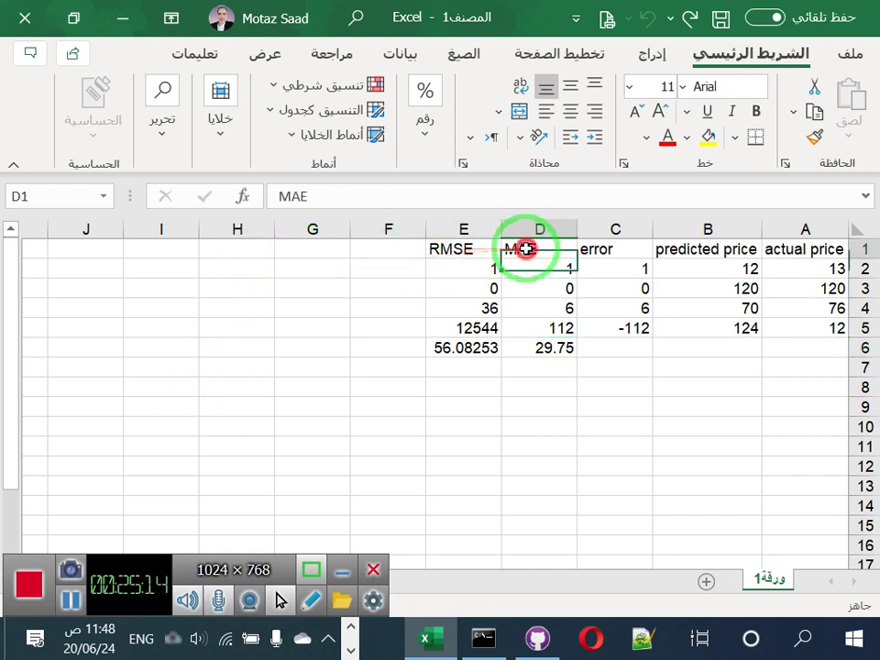
click(454, 250)
click(540, 350)
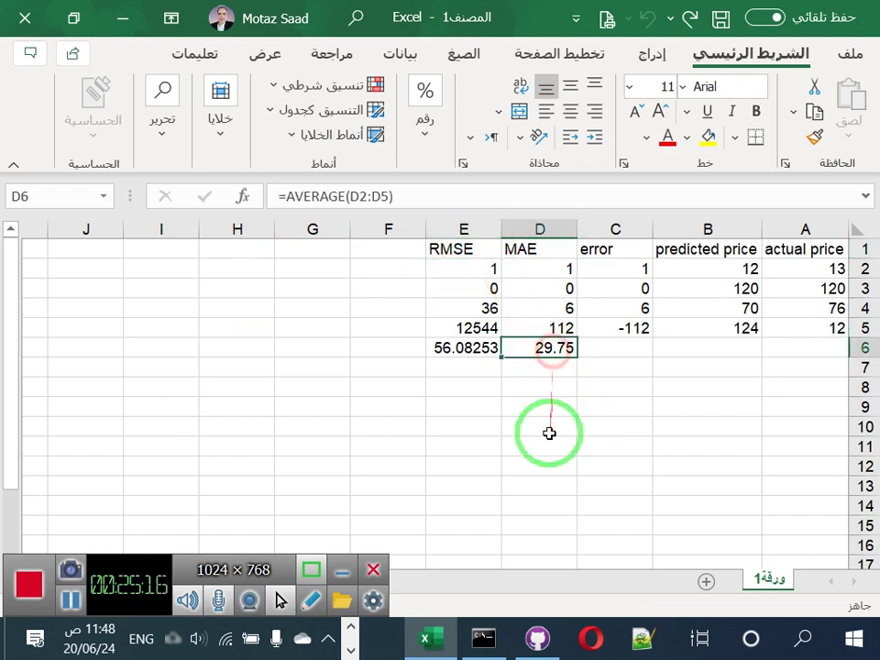